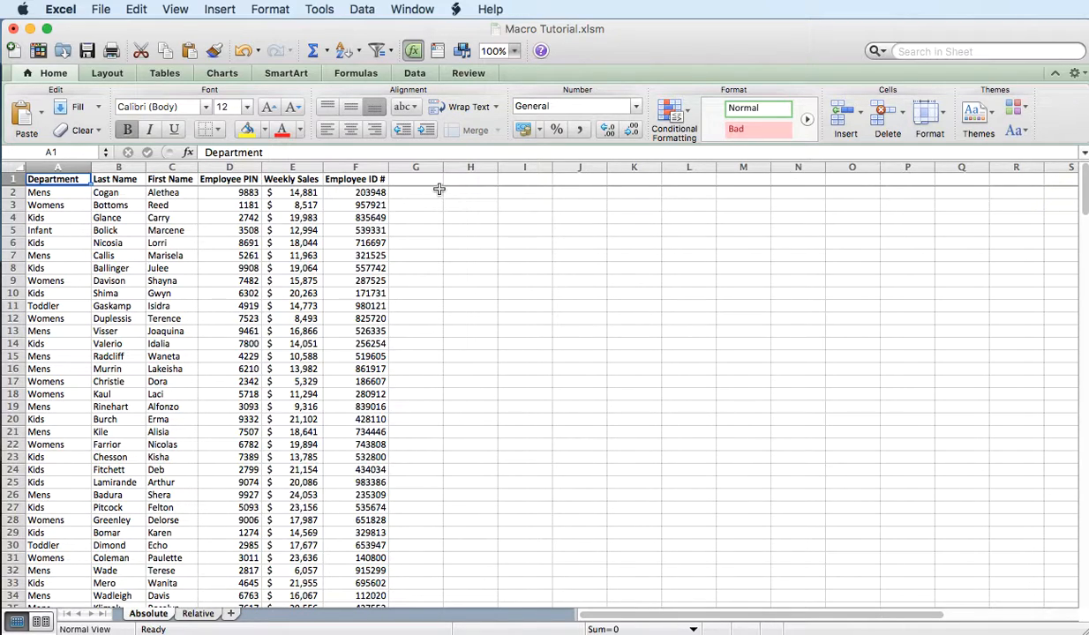
Enable the Developer tab in the ribbon preferences and display its tools.
left_click(48, 7)
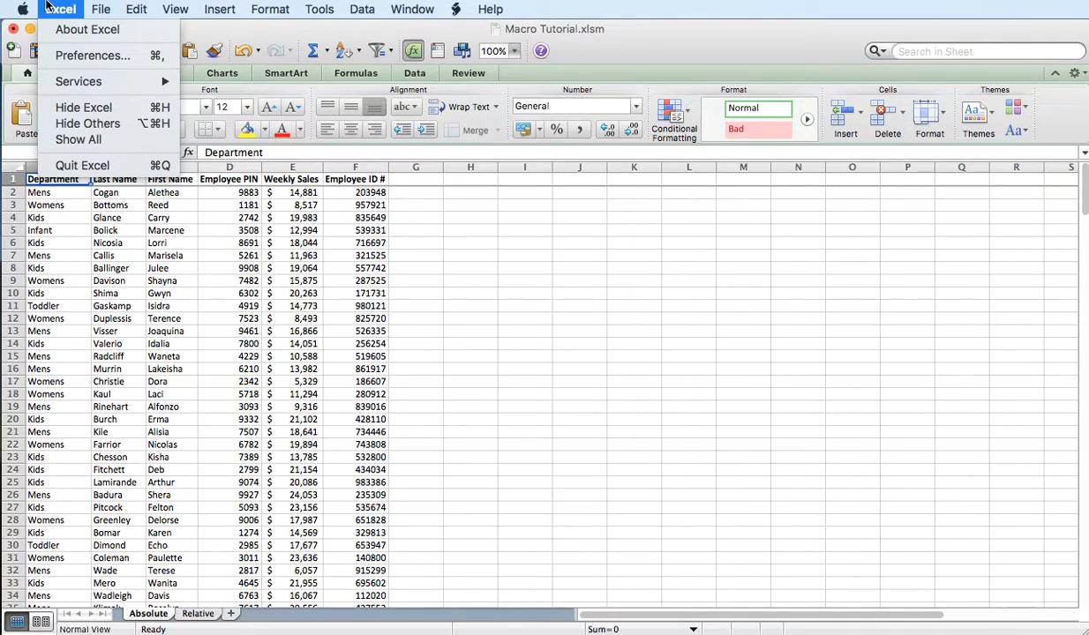
left_click(76, 57)
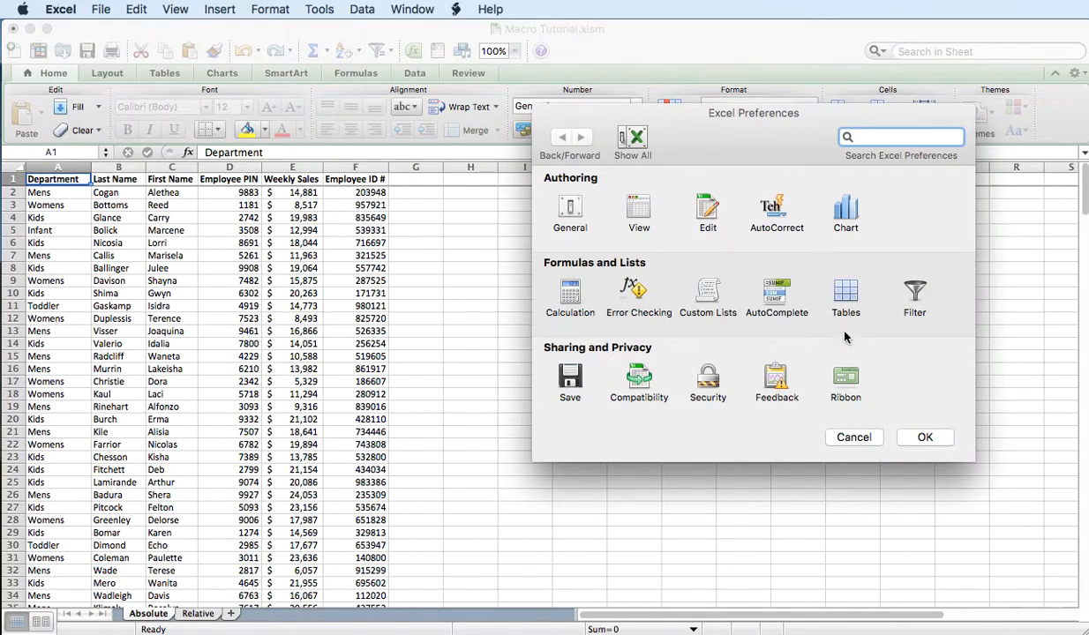
left_click(840, 379)
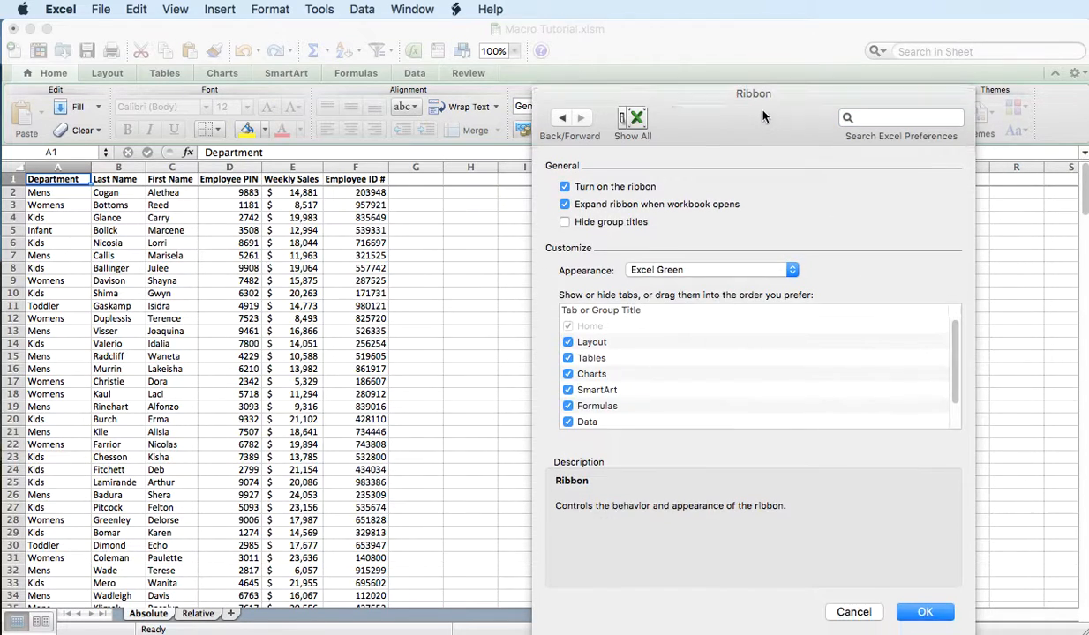
scroll(701, 296, "down", 1)
scroll(702, 295, "down", 1)
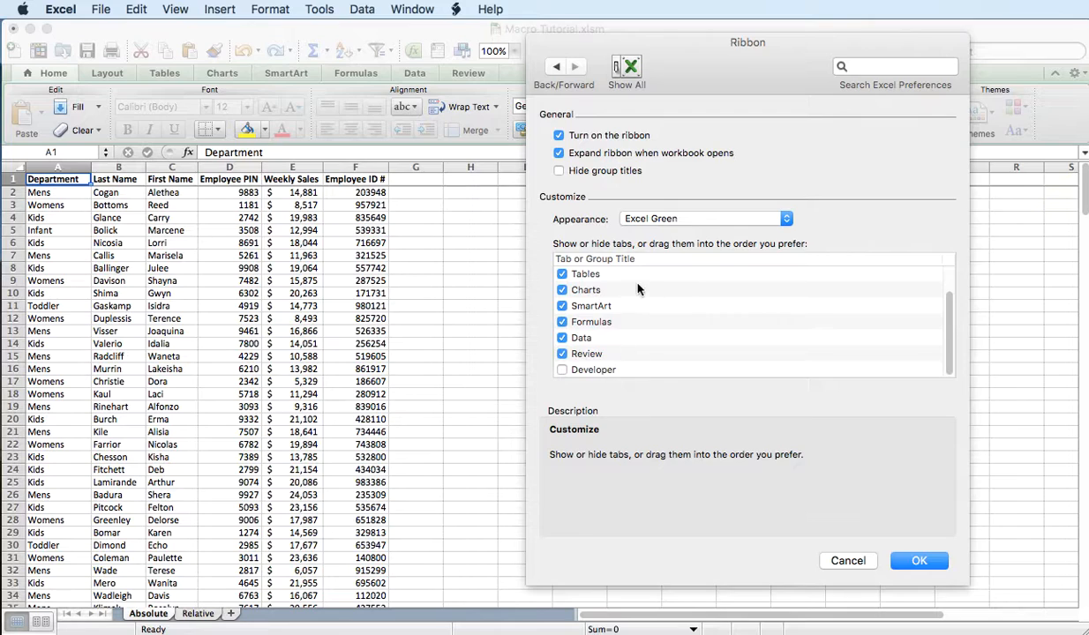
left_click(564, 371)
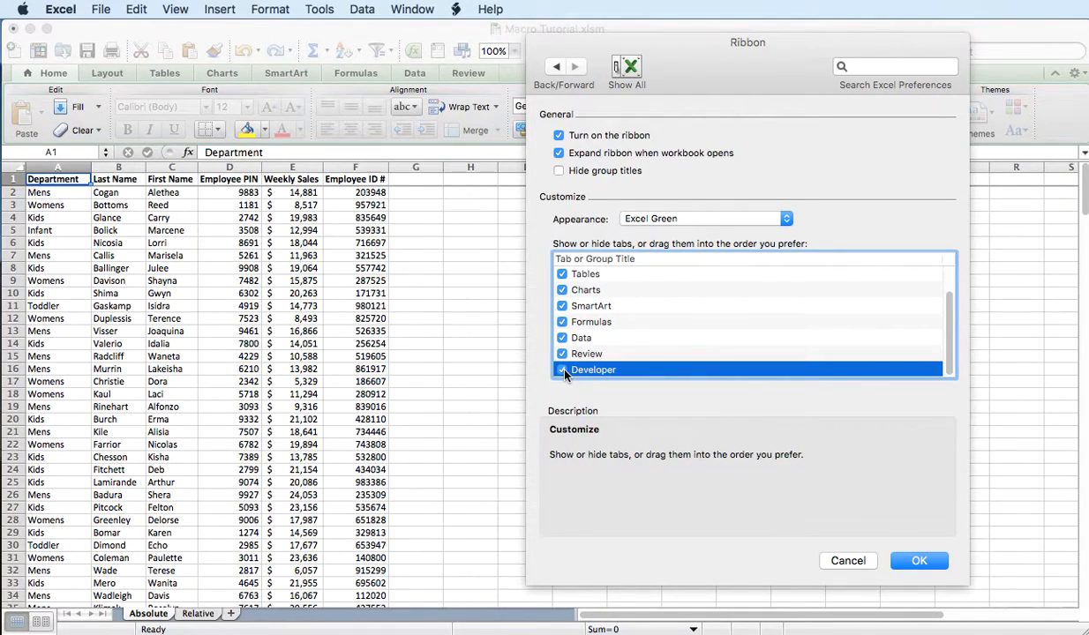
left_click(922, 562)
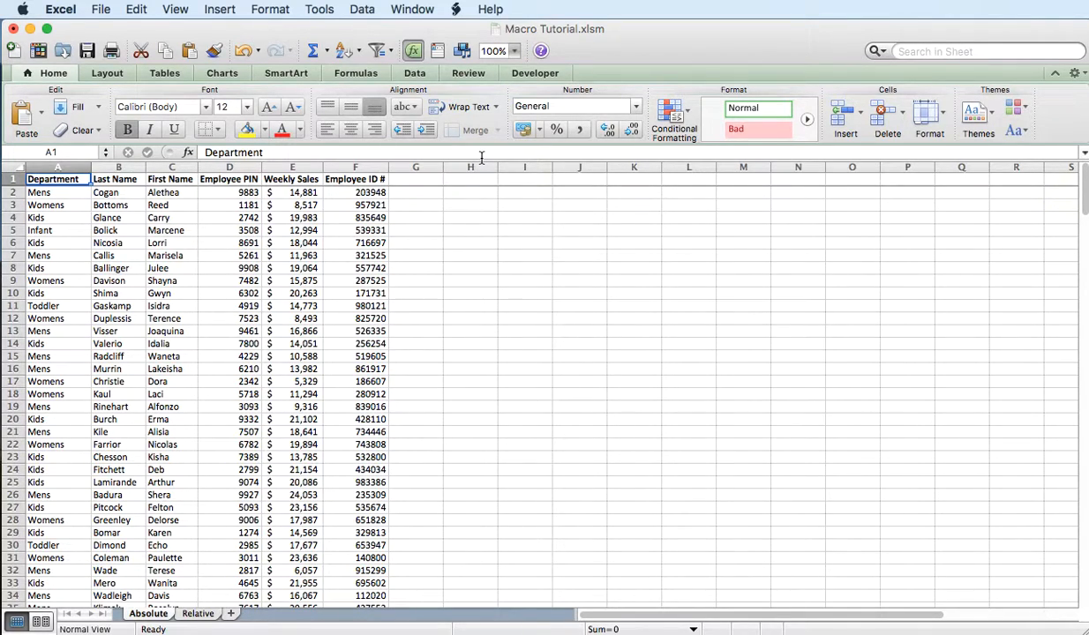
left_click(538, 76)
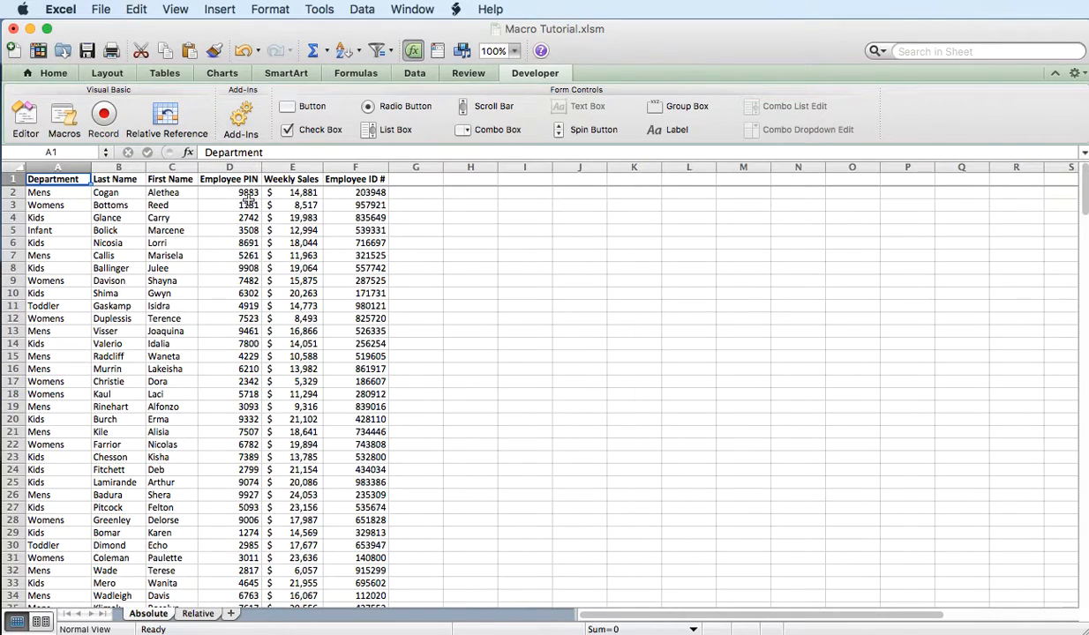
left_click(405, 203)
left_click(344, 202)
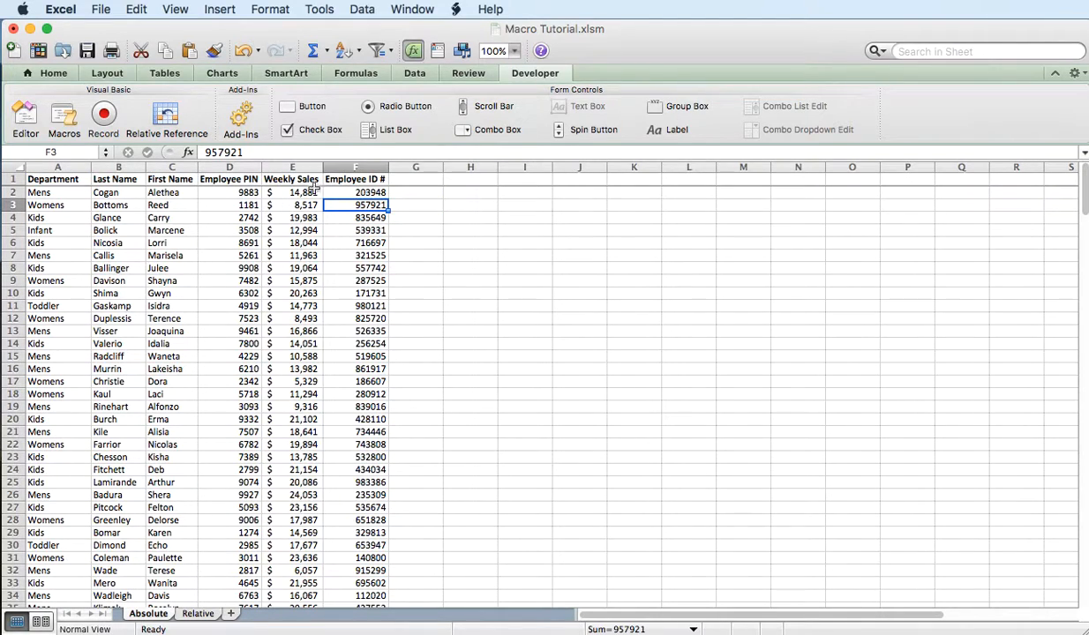
left_click(433, 208)
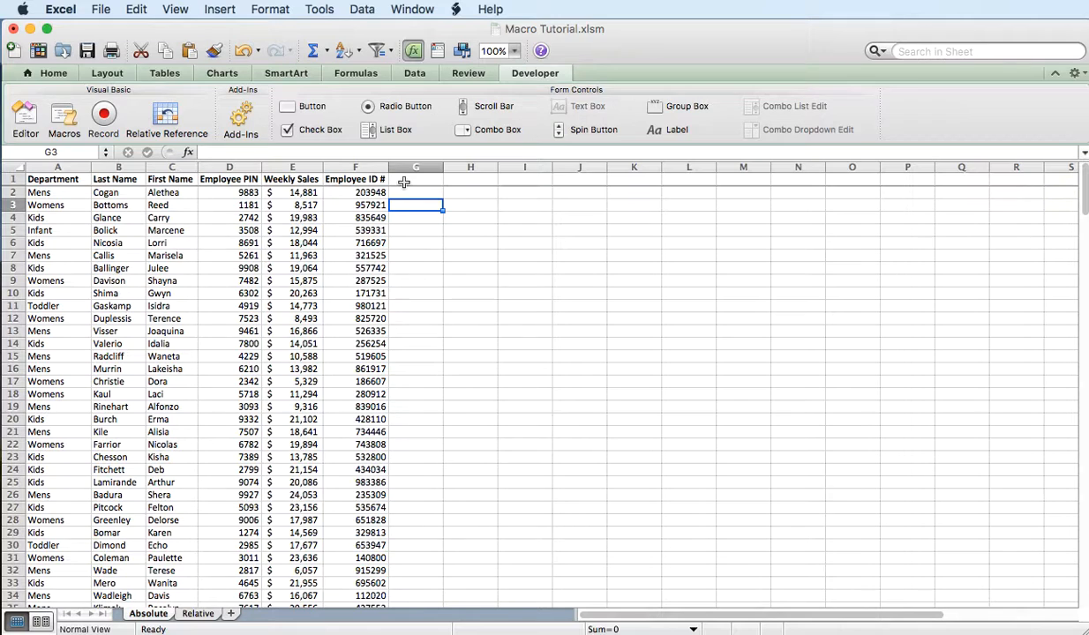
Select cell G1 and start recording a macro named ChangeHead, stored in This Workbook.
left_click(404, 181)
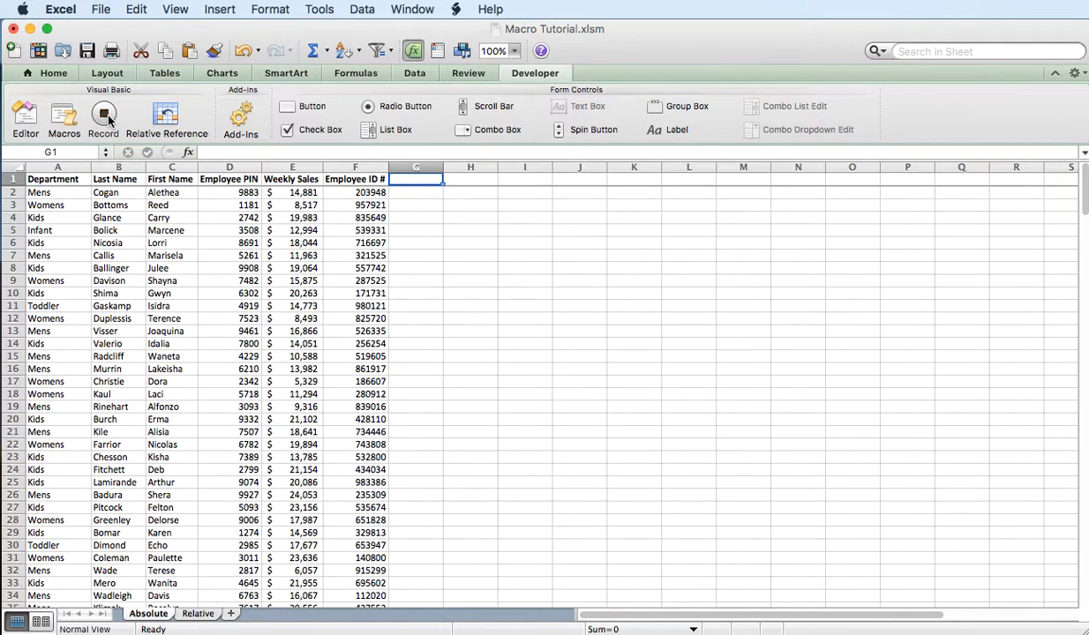
left_click(109, 121)
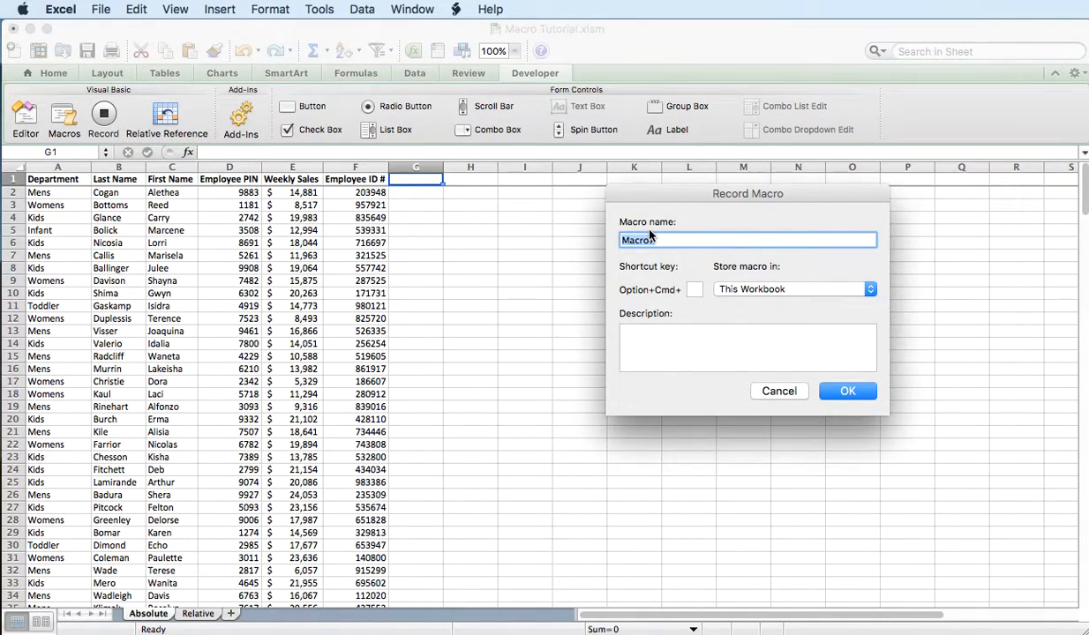
type("ChangeHead")
left_click(847, 391)
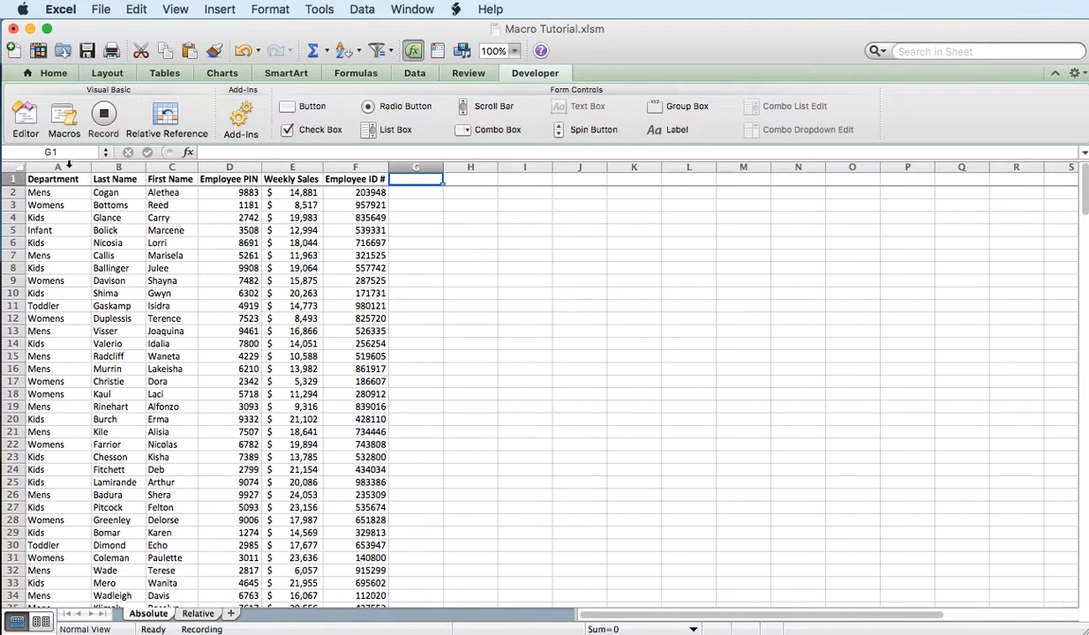
Insert a blank column before Department and move the Employee ID # column into it as column A.
left_click(67, 167)
right_click(67, 167)
left_click(116, 238)
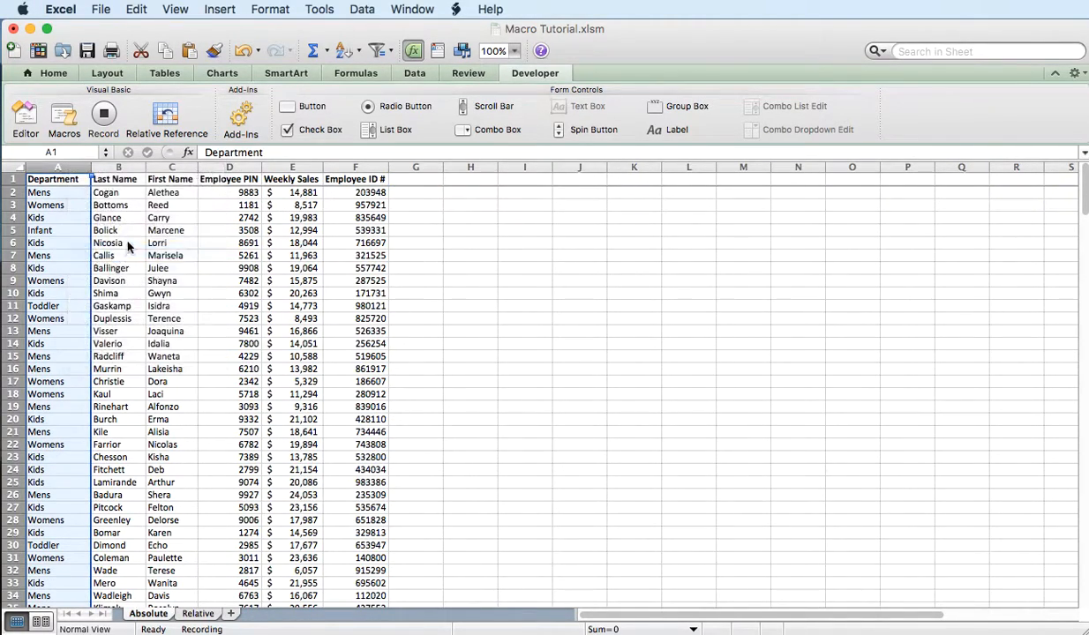
left_click(423, 166)
right_click(422, 167)
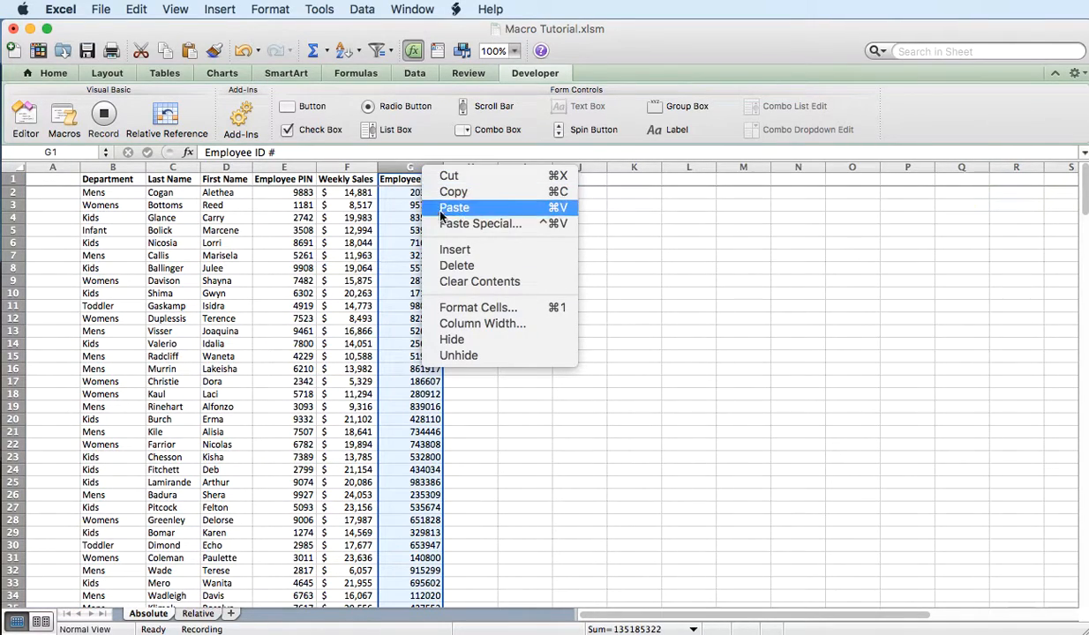
left_click(452, 175)
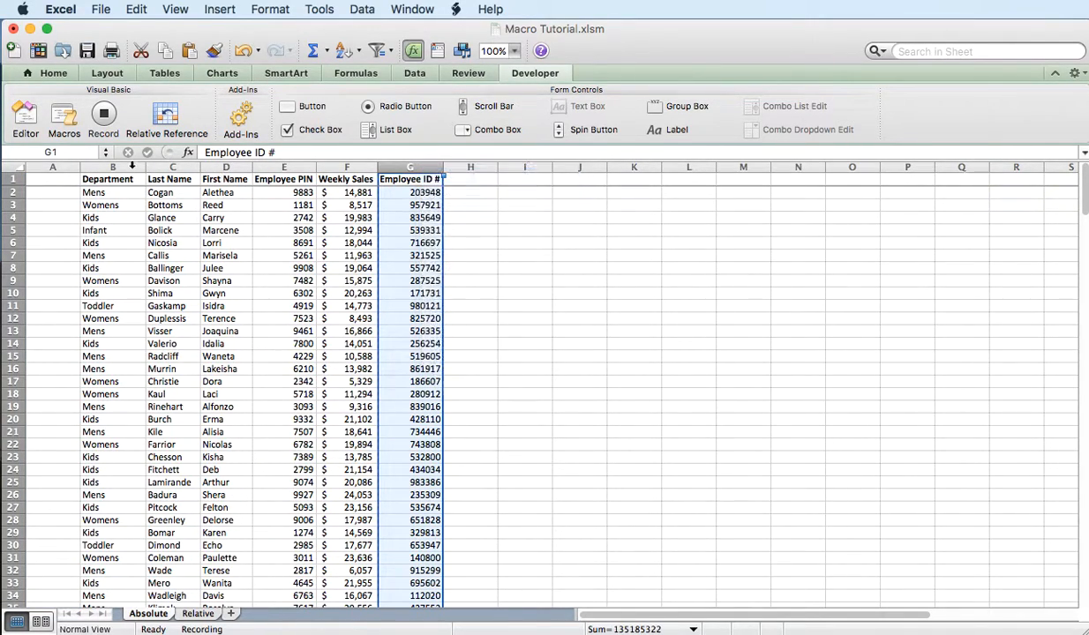
left_click(44, 167)
right_click(42, 168)
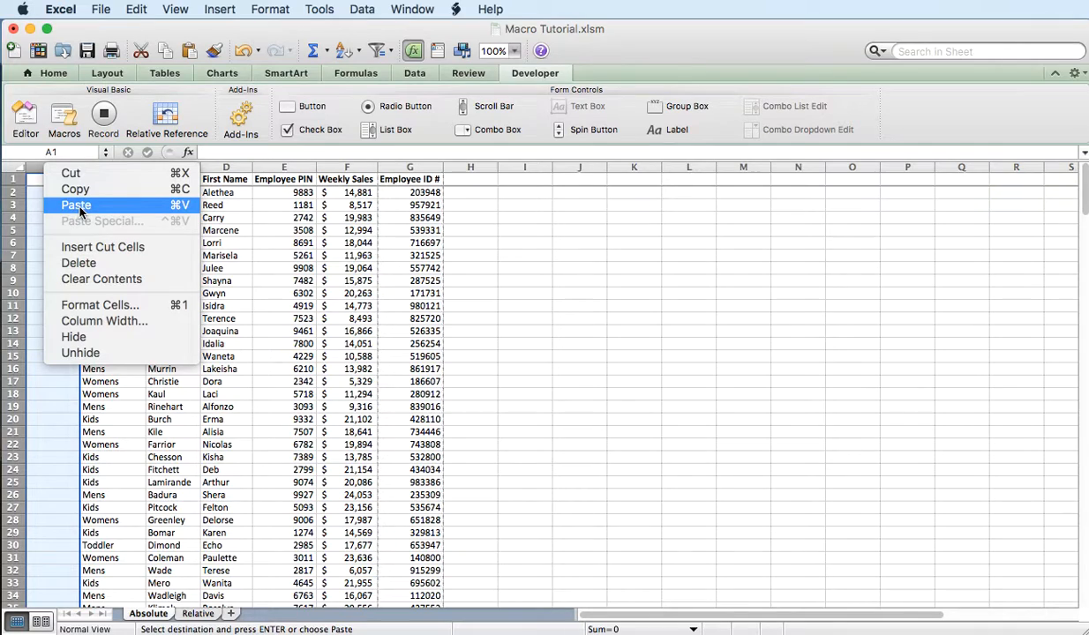
left_click(97, 247)
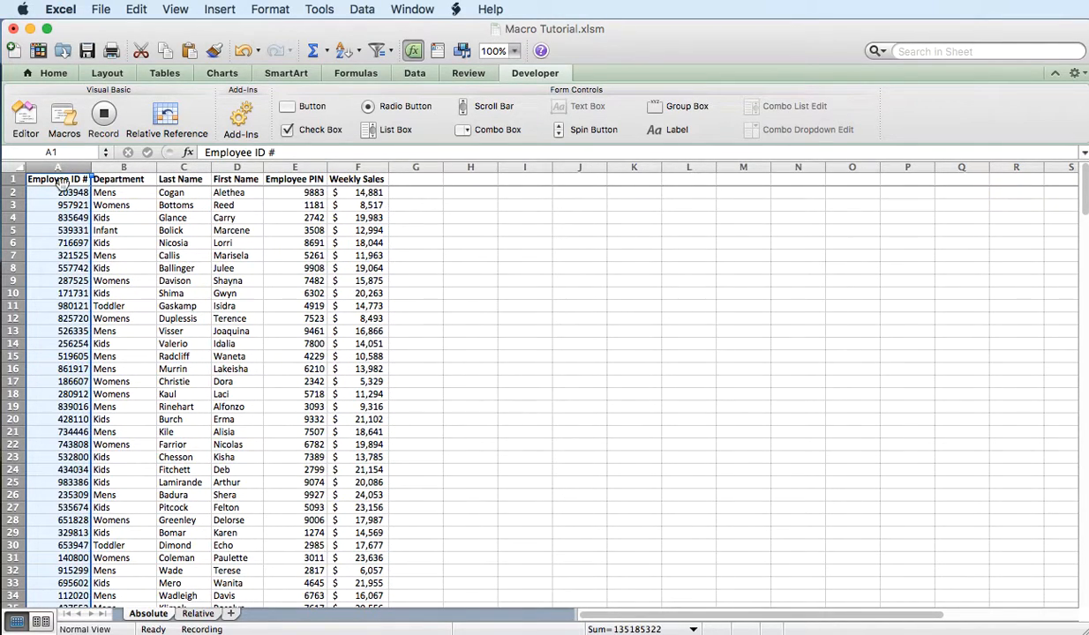
Insert a blank column before Department in column B and move the First Name column into it.
left_click(135, 167)
right_click(140, 166)
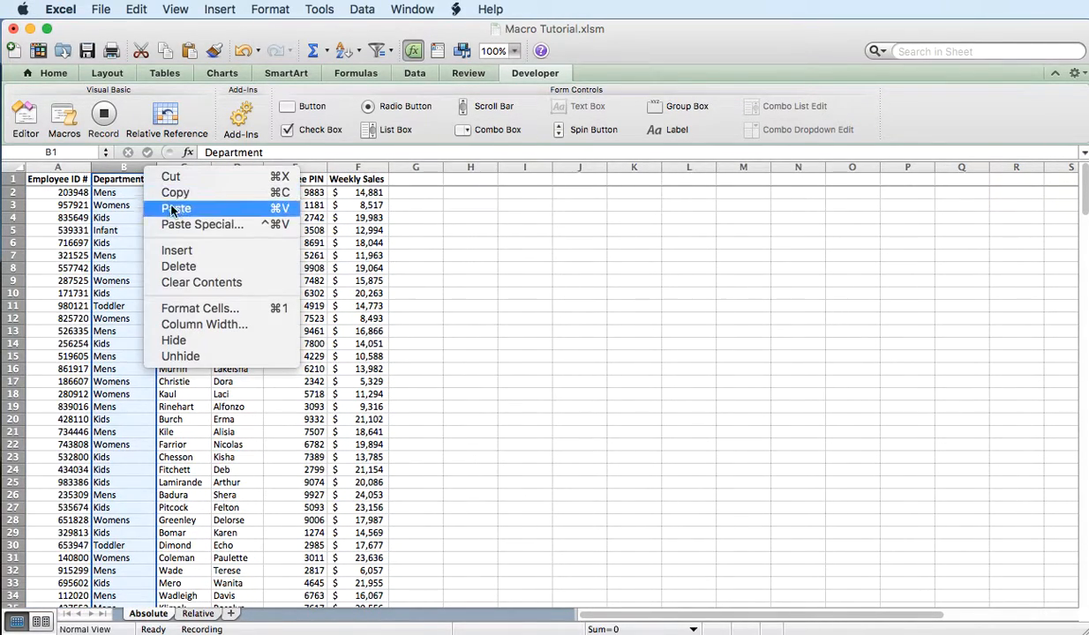
left_click(176, 248)
left_click(304, 168)
right_click(304, 168)
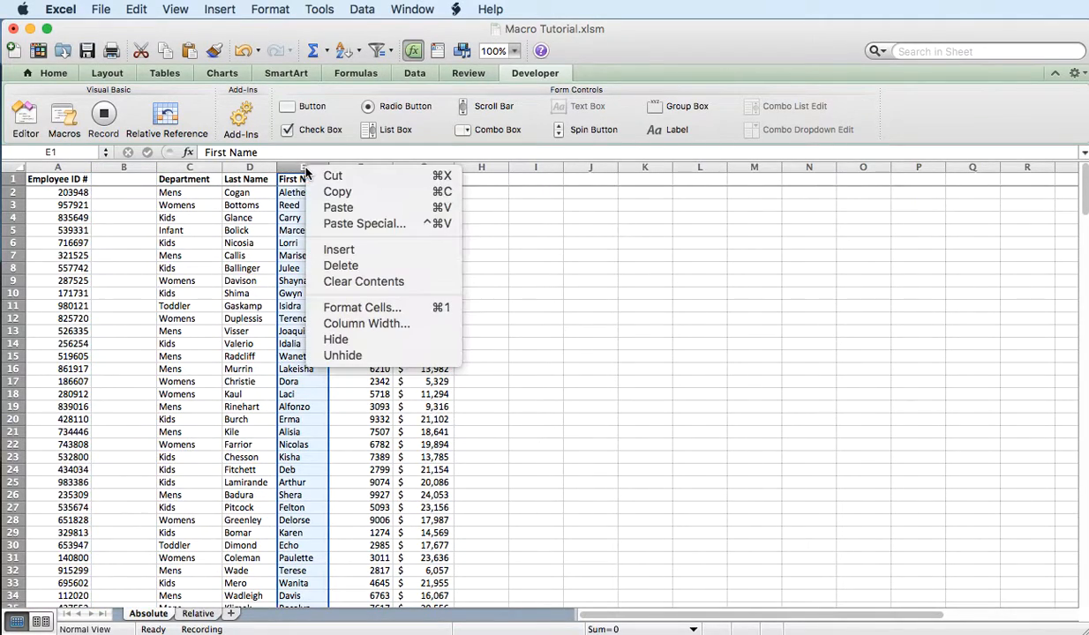
left_click(352, 177)
left_click(123, 167)
right_click(124, 166)
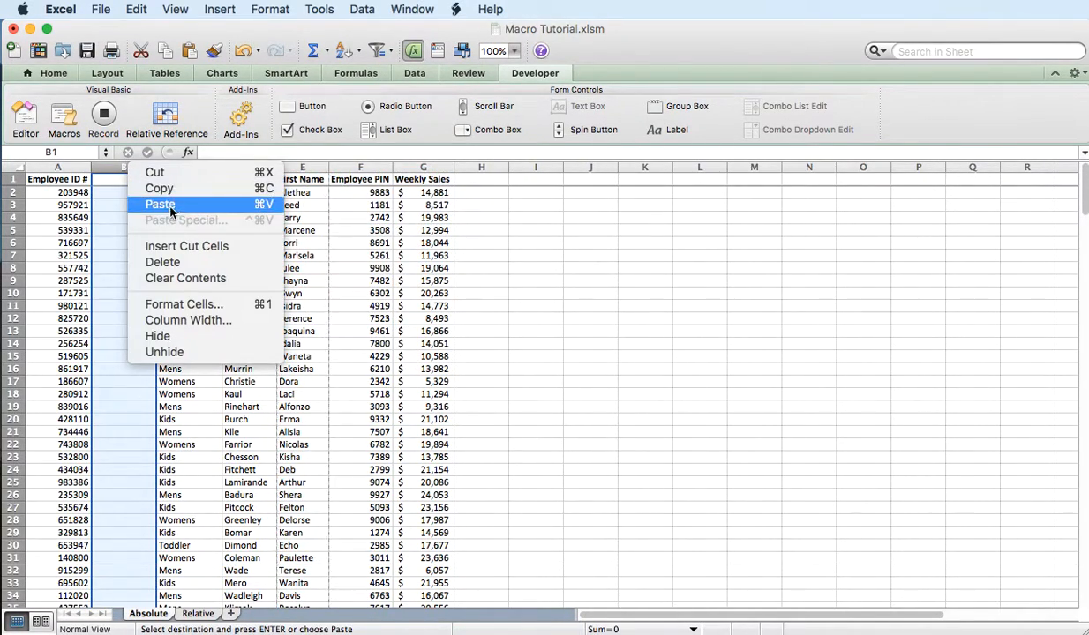
left_click(186, 246)
Insert a blank column before Department in column C and move the Last Name column into it.
left_click(178, 167)
right_click(178, 166)
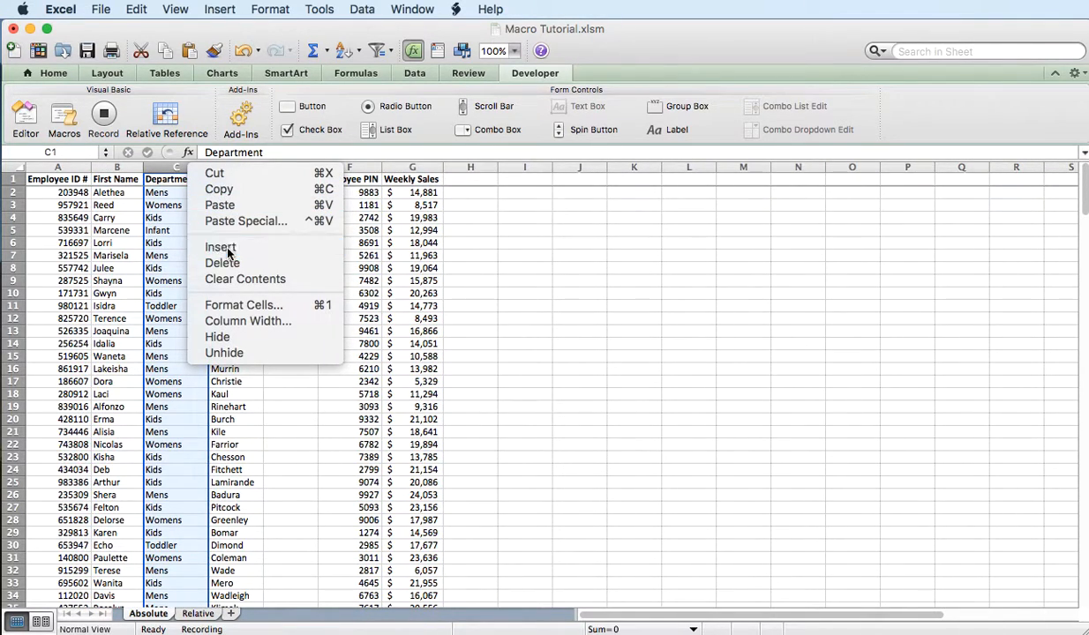
left_click(222, 247)
left_click(279, 167)
right_click(279, 166)
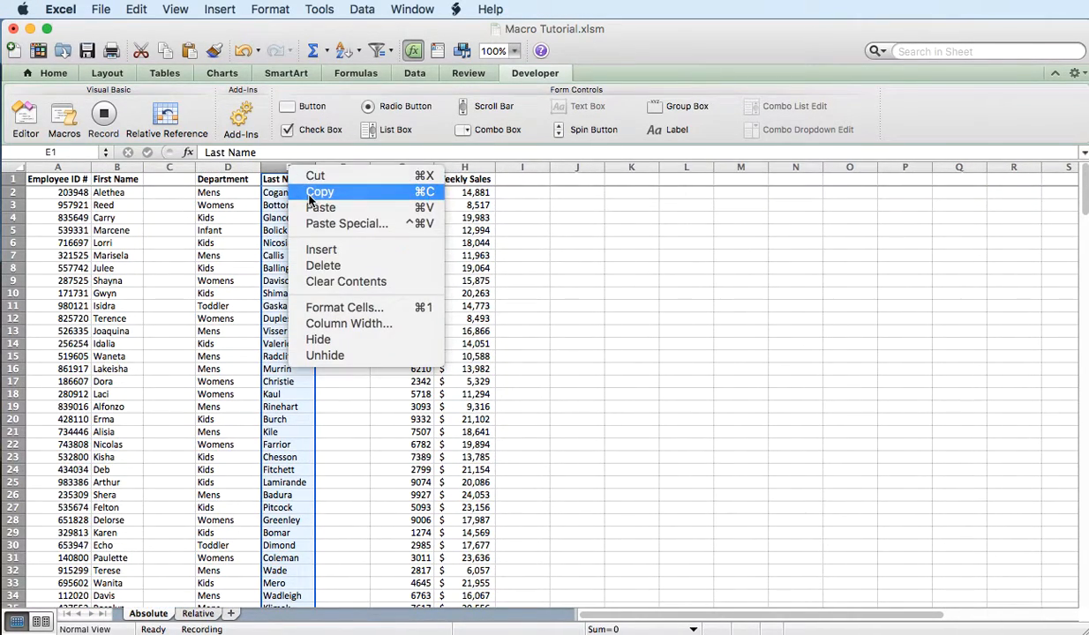
left_click(303, 175)
left_click(169, 167)
right_click(169, 167)
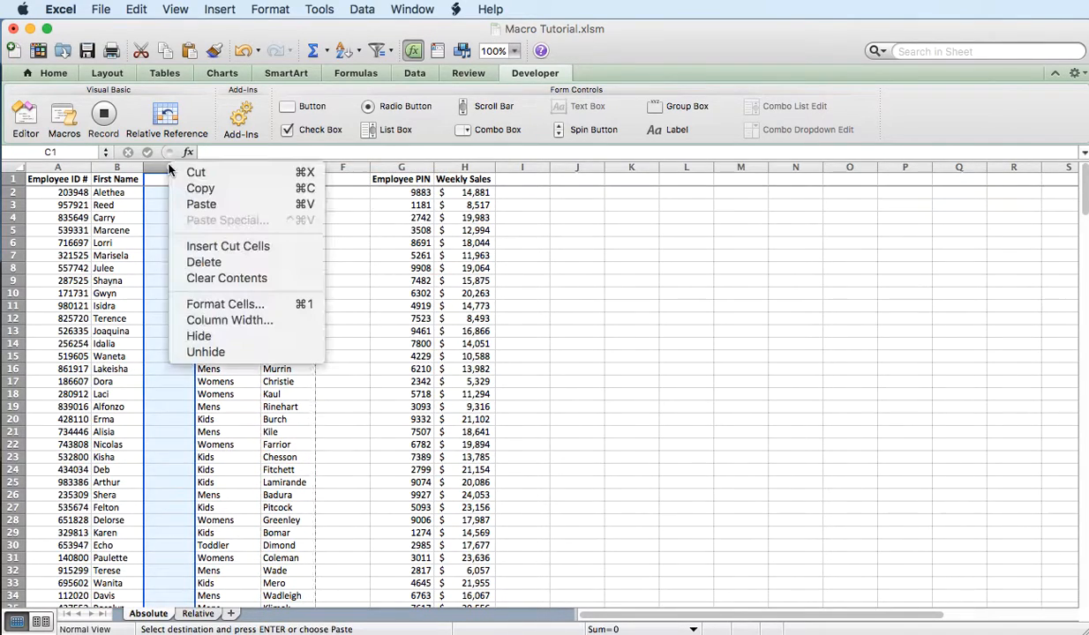
left_click(188, 206)
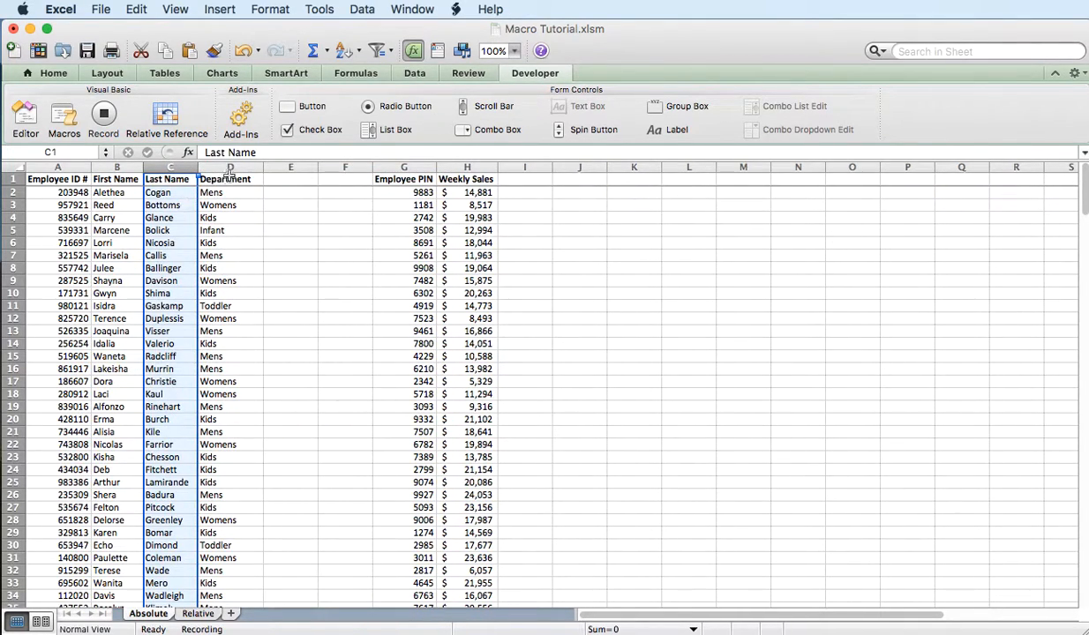
Delete columns E through G, covering the two empty columns and the Employee PIN column.
left_click(285, 167)
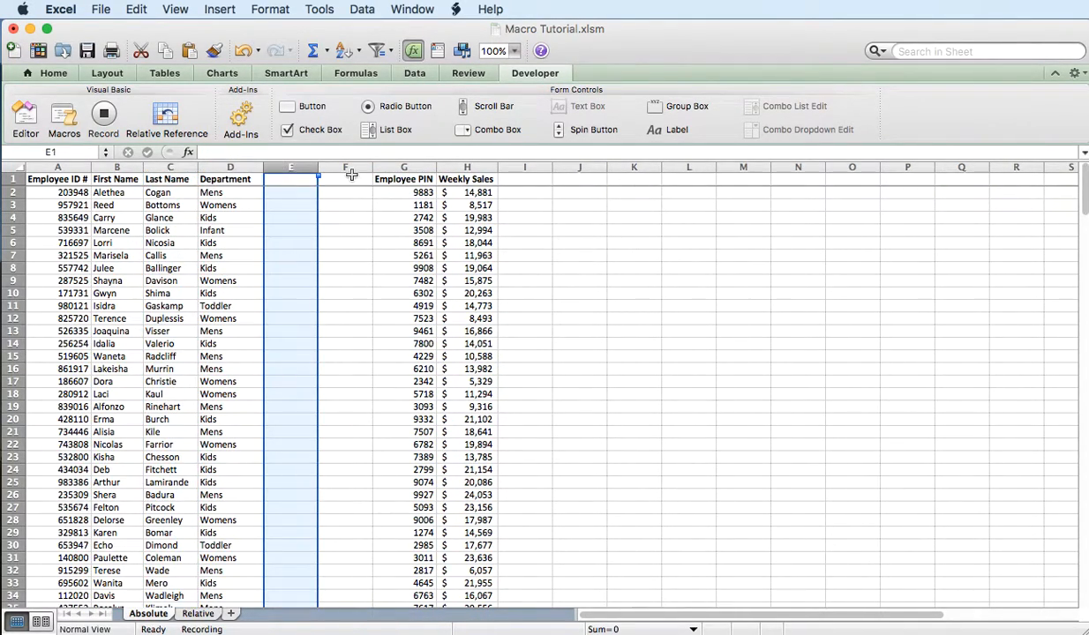
left_click(399, 166, "shift")
right_click(399, 166)
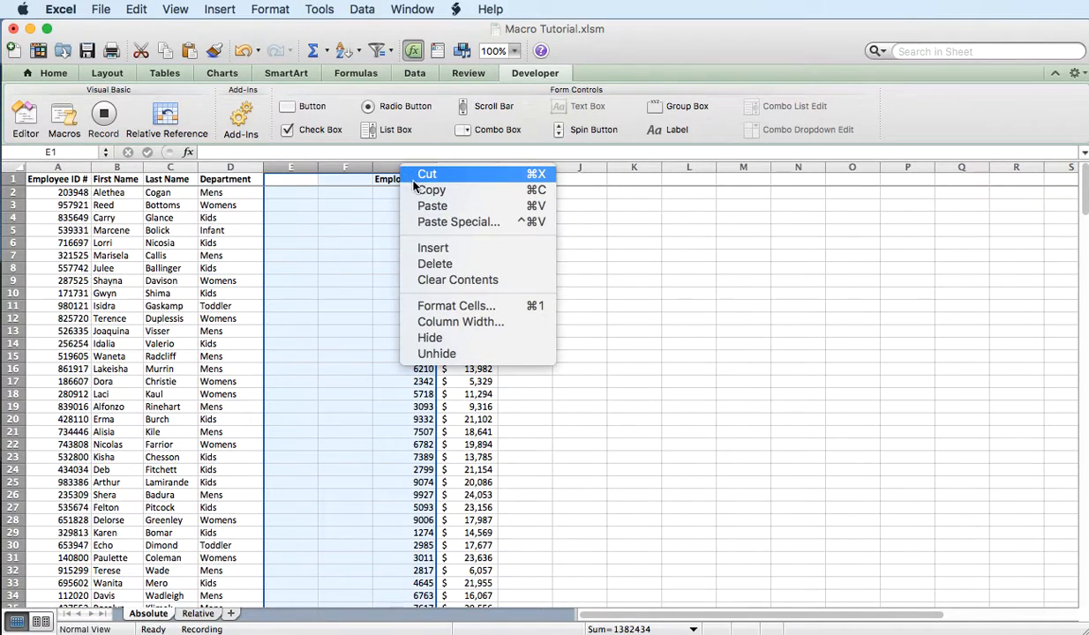
left_click(298, 244)
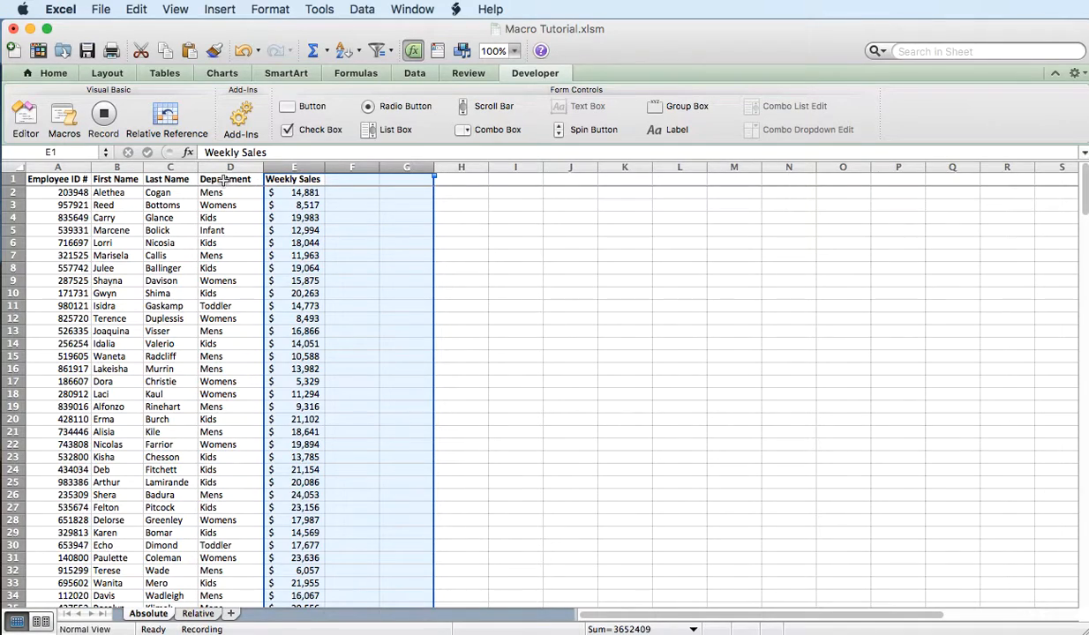
Change the header in E1 to "Weekly Sales Numbers" and auto-fit the width of column E.
double_click(302, 179)
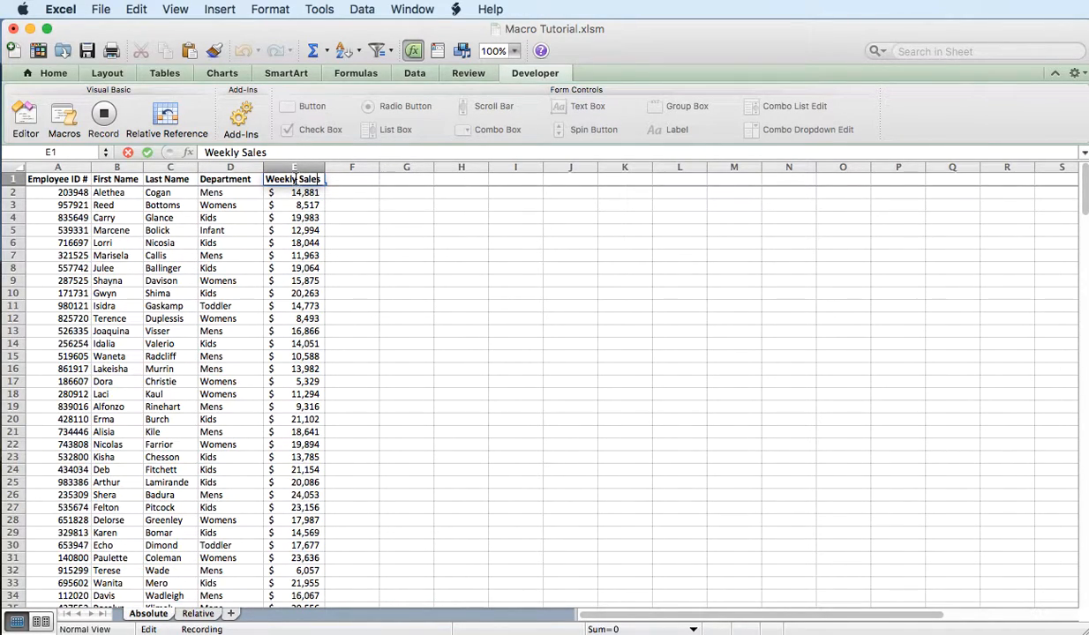
type("Numbers")
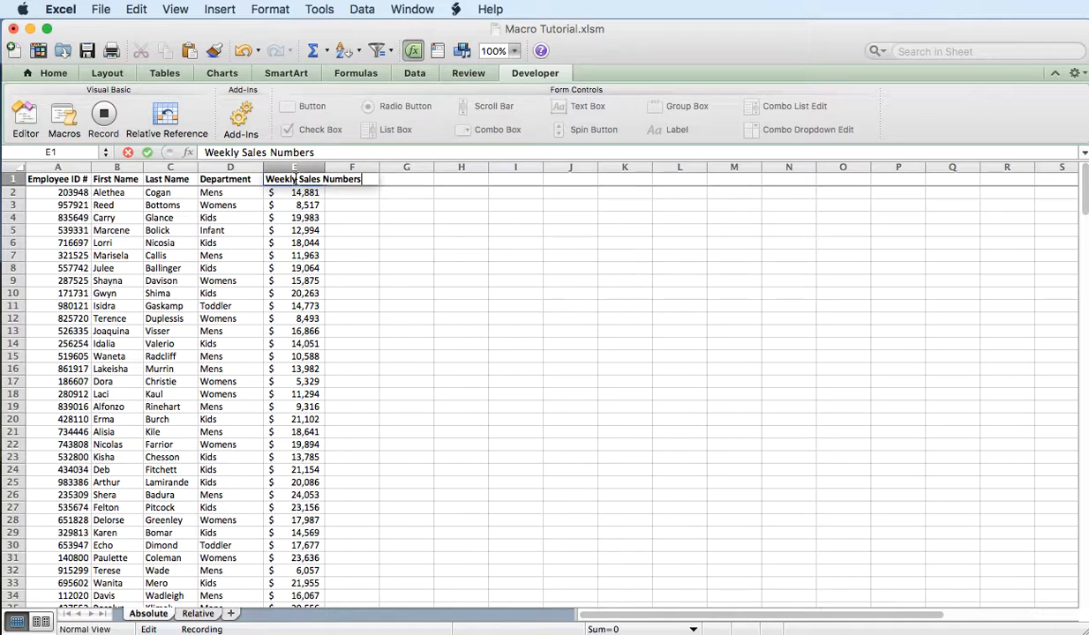
key("Return")
double_click(323, 164)
Turn on filtering for the header row and sort the table by Weekly Sales Numbers in descending order.
left_click(328, 179)
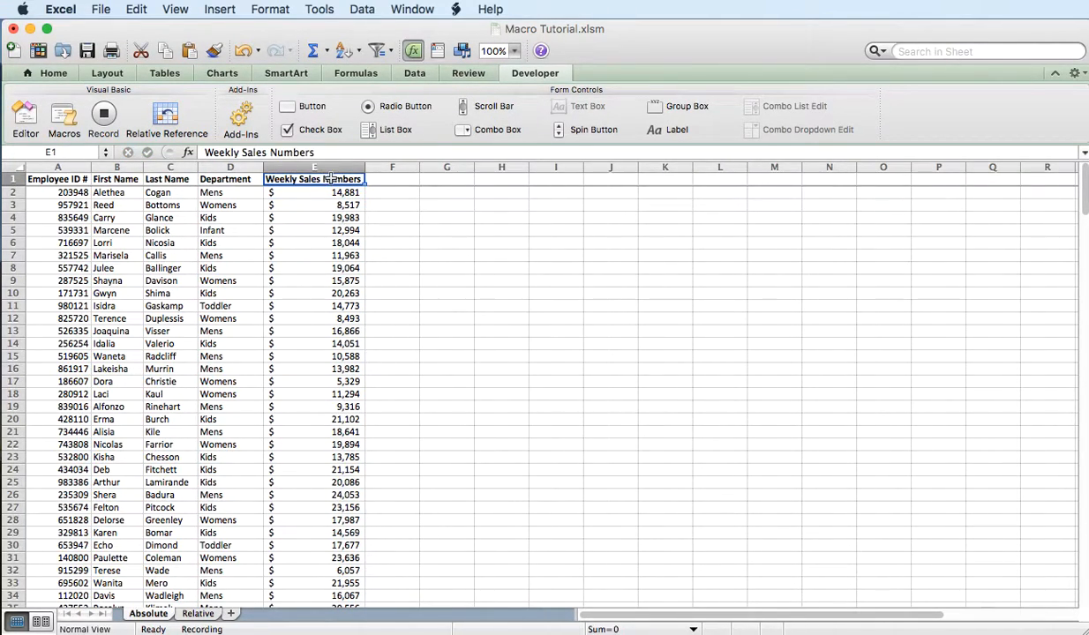
left_click(361, 9)
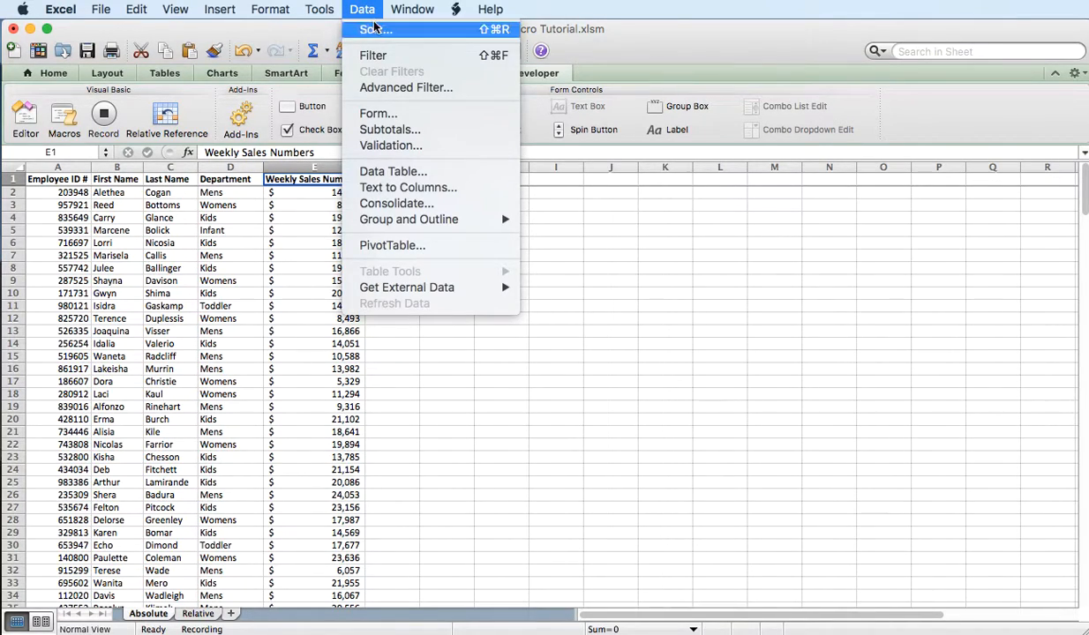
left_click(373, 56)
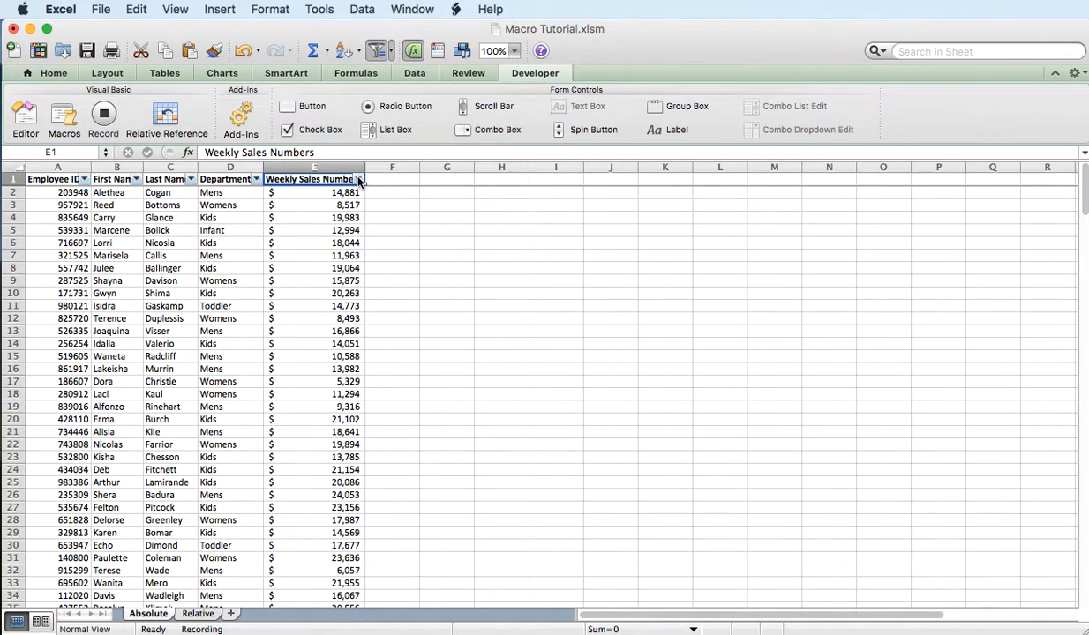
left_click(357, 179)
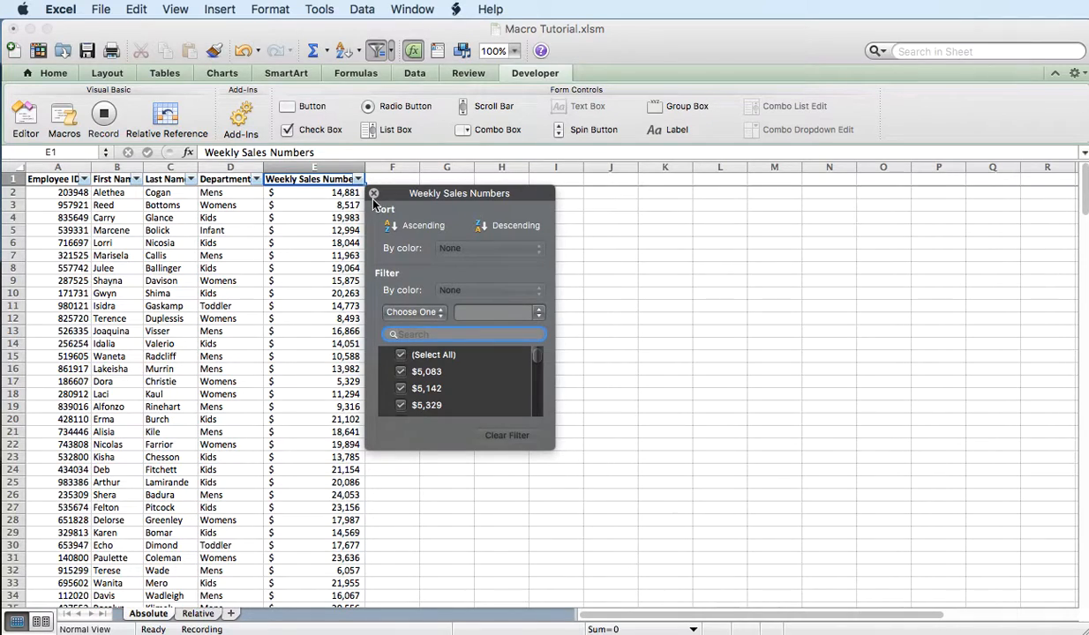
left_click(400, 226)
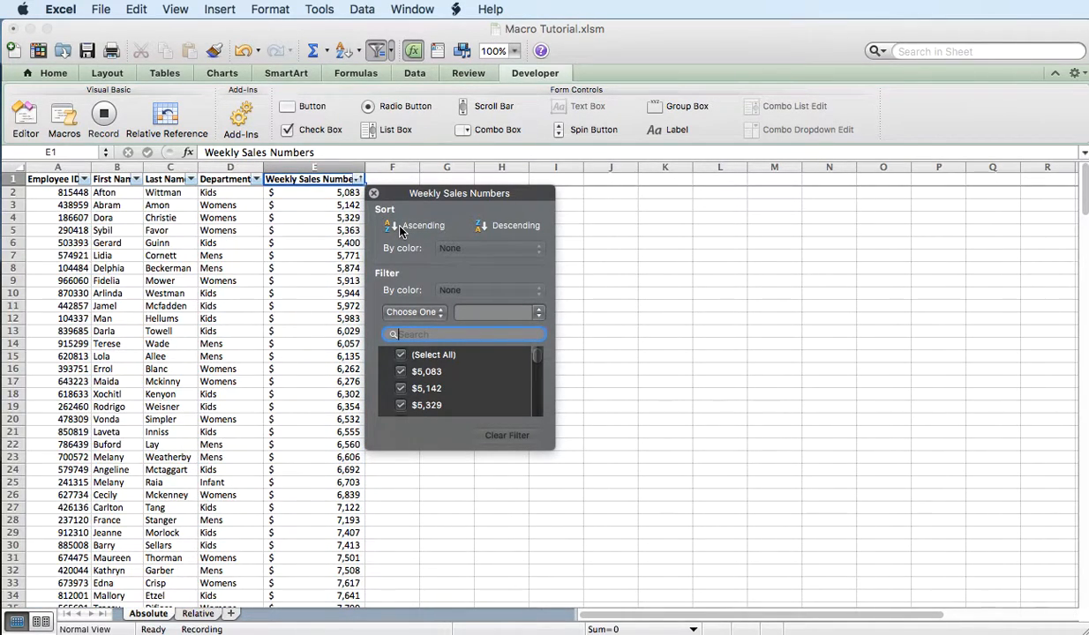
left_click(485, 226)
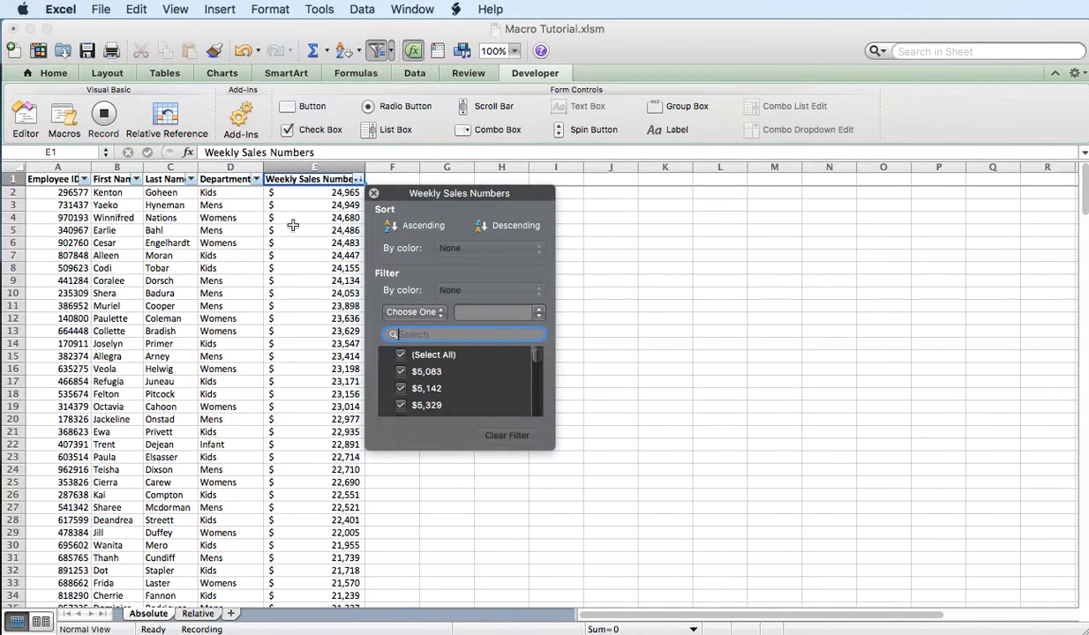
Turn off filtering for the header row, select cell A1 and stop recording the macro.
left_click(360, 181)
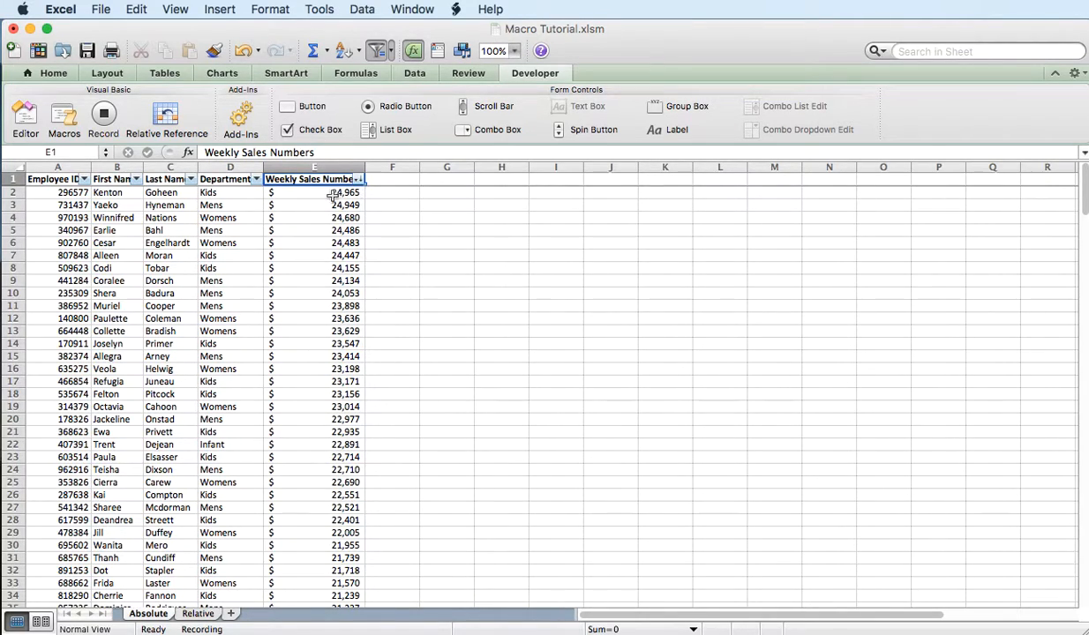
left_click(58, 191)
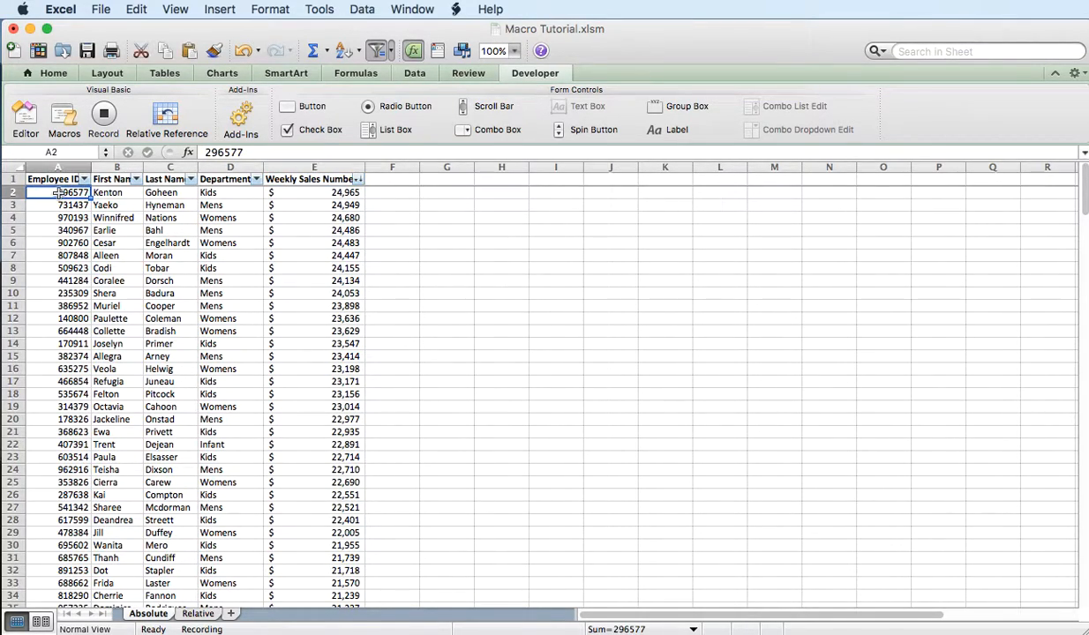
left_click(378, 50)
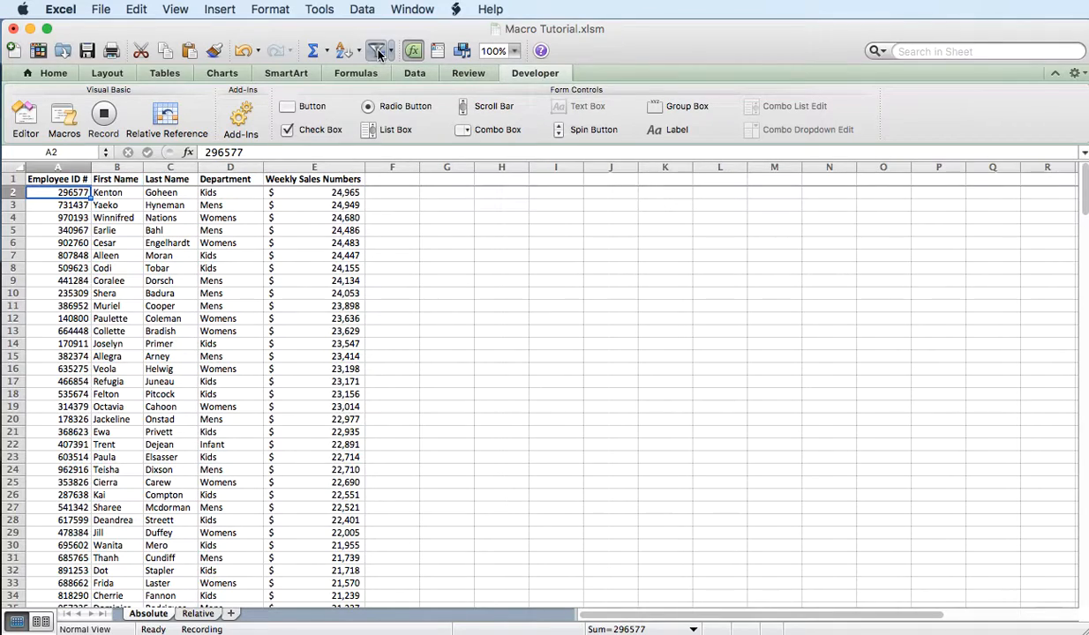
left_click(53, 179)
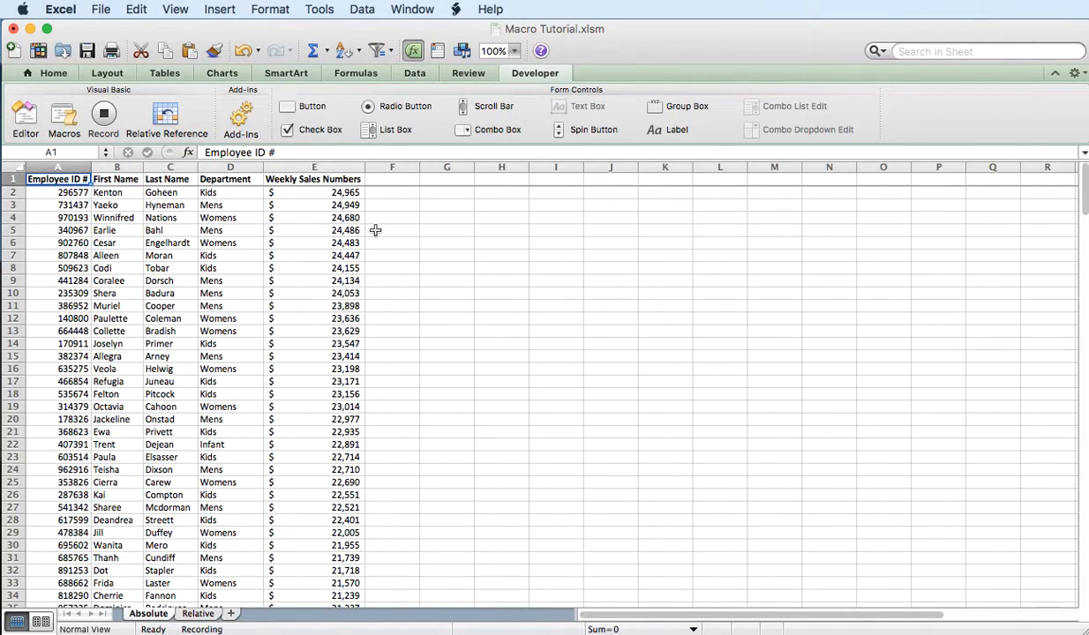
left_click(105, 119)
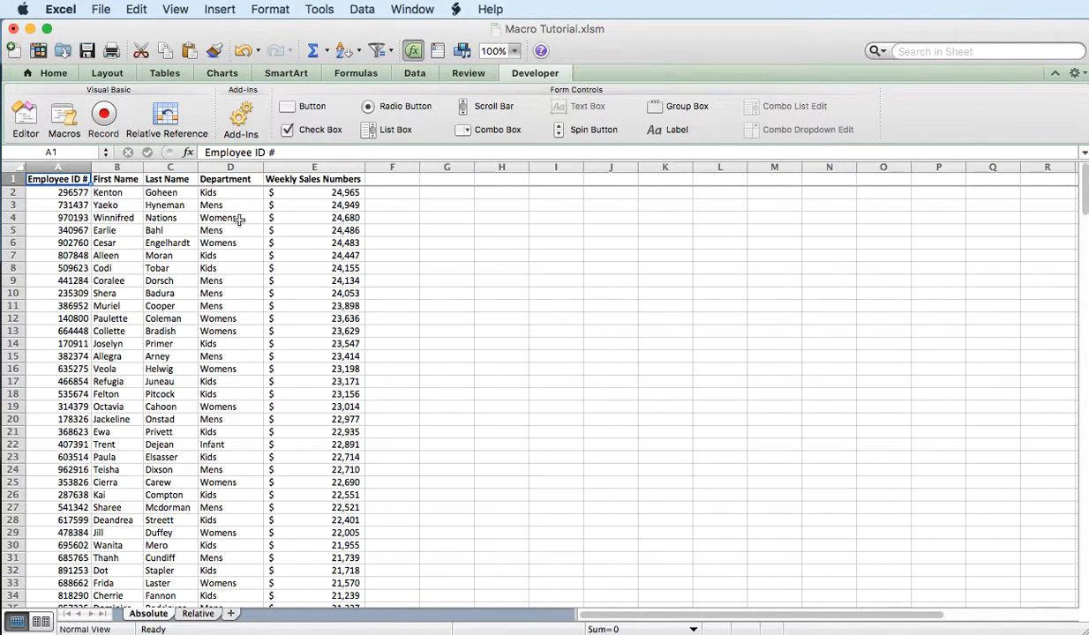
Undo all the edits made during recording to restore the table's original column order, headers and sorting.
left_click(244, 53)
left_click(243, 53)
left_click(243, 52)
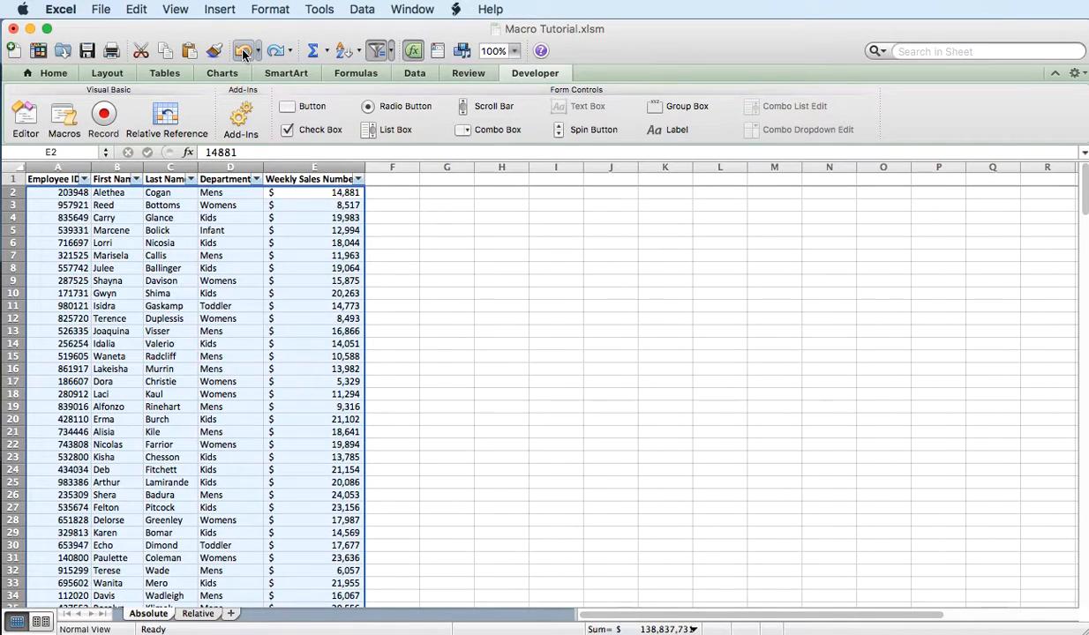
left_click(244, 52)
left_click(244, 53)
left_click(244, 53)
left_click(243, 53)
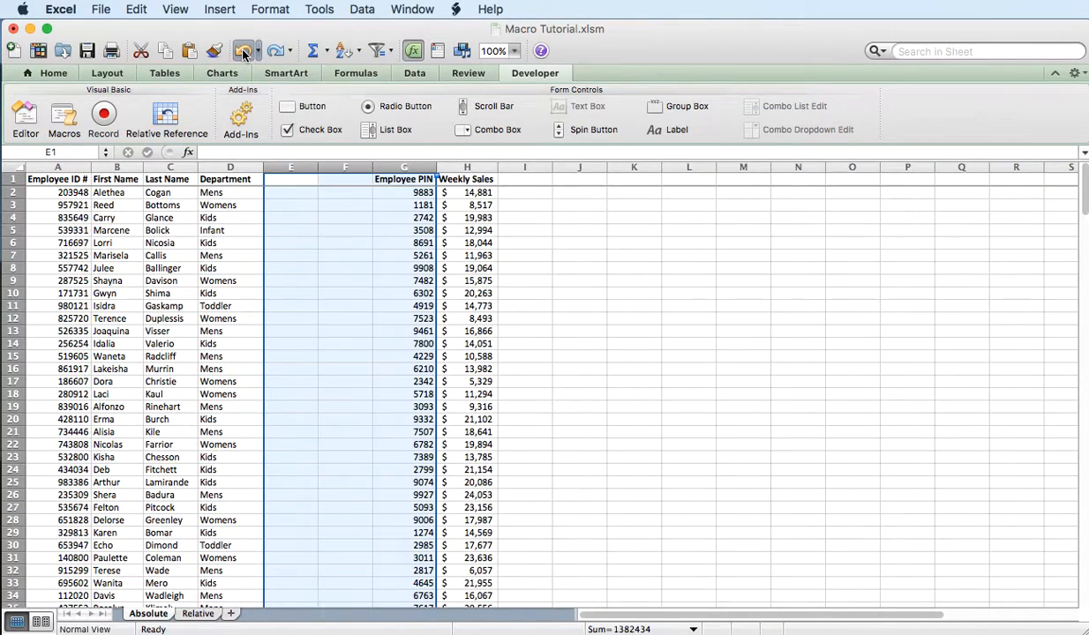
left_click(243, 53)
left_click(243, 53)
left_click(243, 53)
left_click(243, 53)
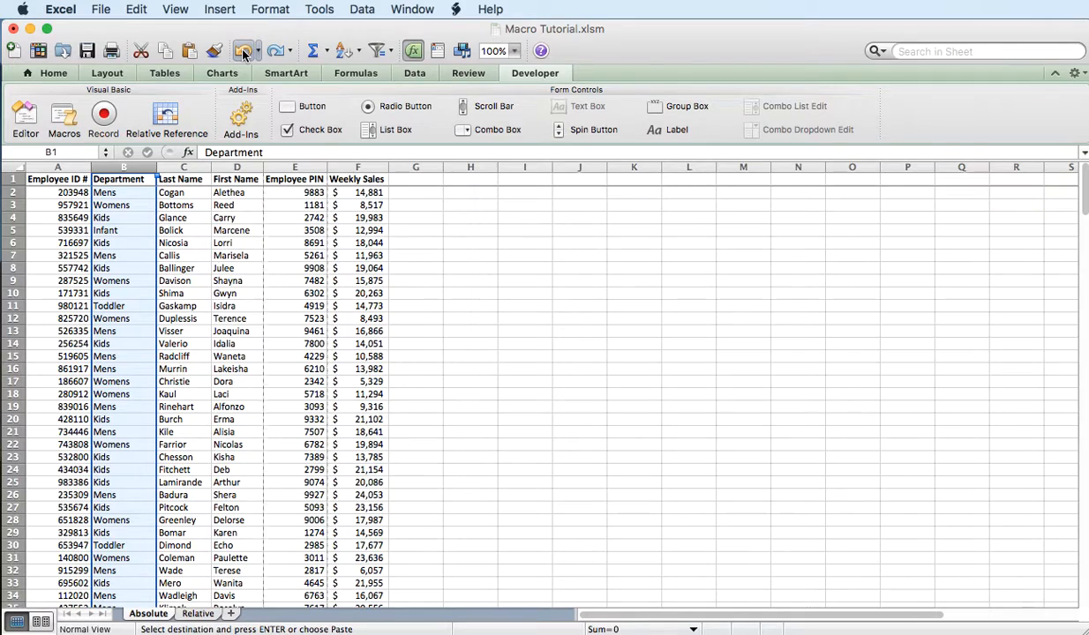
left_click(244, 53)
left_click(243, 52)
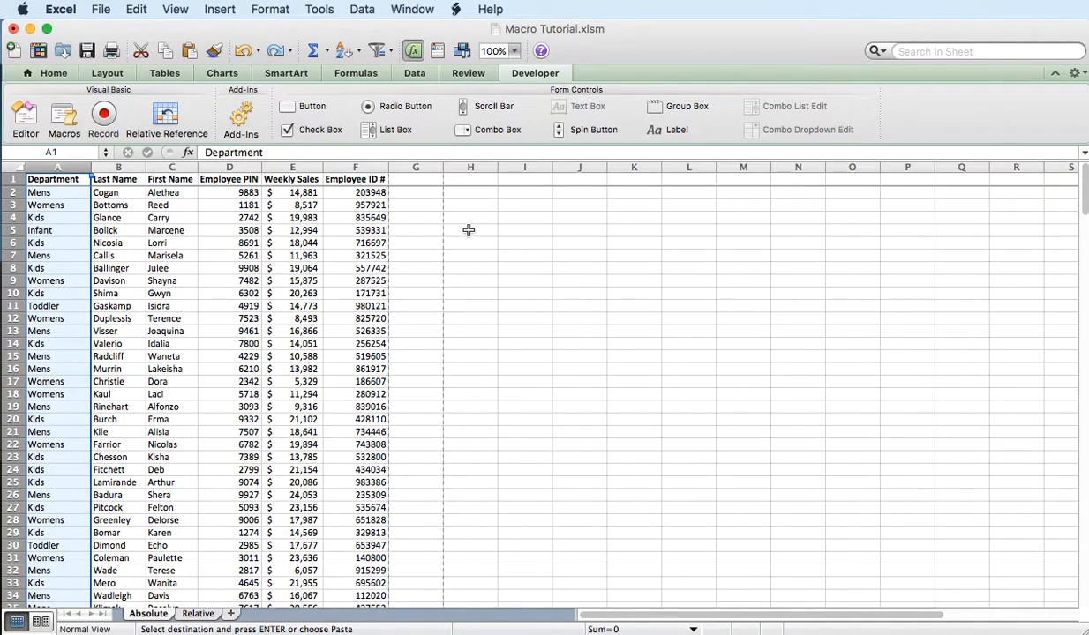
Cancel the pending column cut by clearing the contents of the empty cell G1.
left_click(433, 185)
right_click(434, 185)
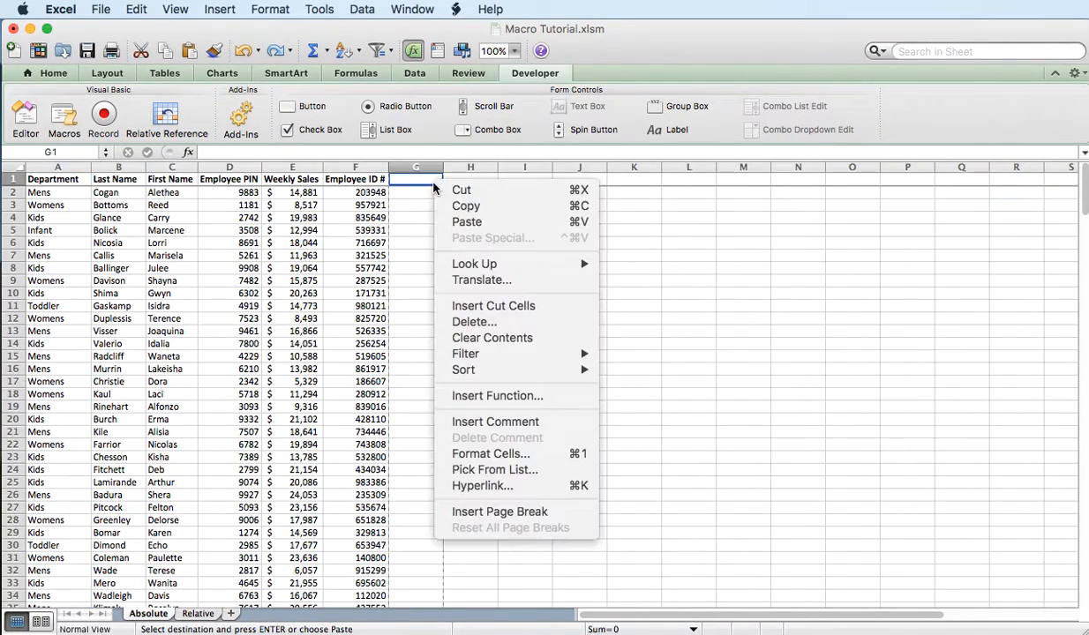
left_click(492, 338)
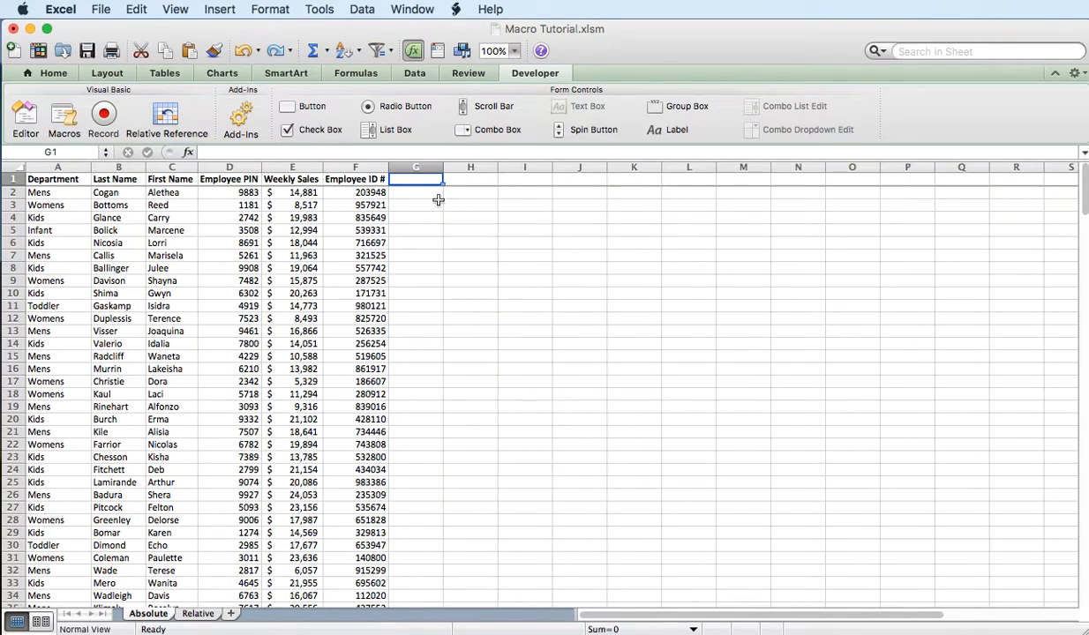
left_click(436, 193)
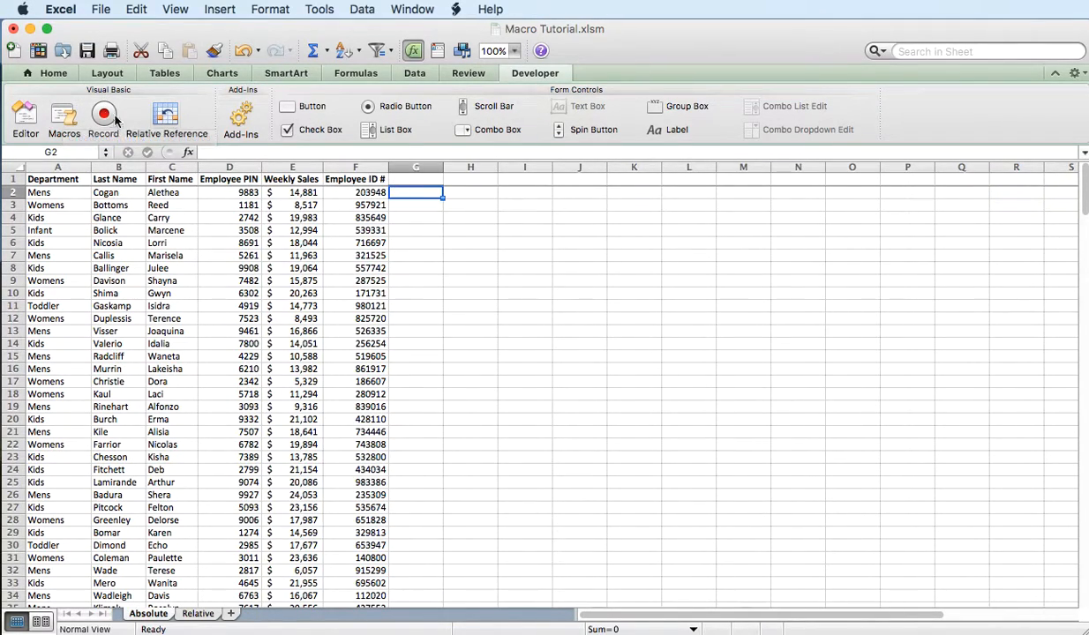
Run the ChangeHeadersandSort macro on the Absolute sheet with cell G1 selected.
left_click(408, 179)
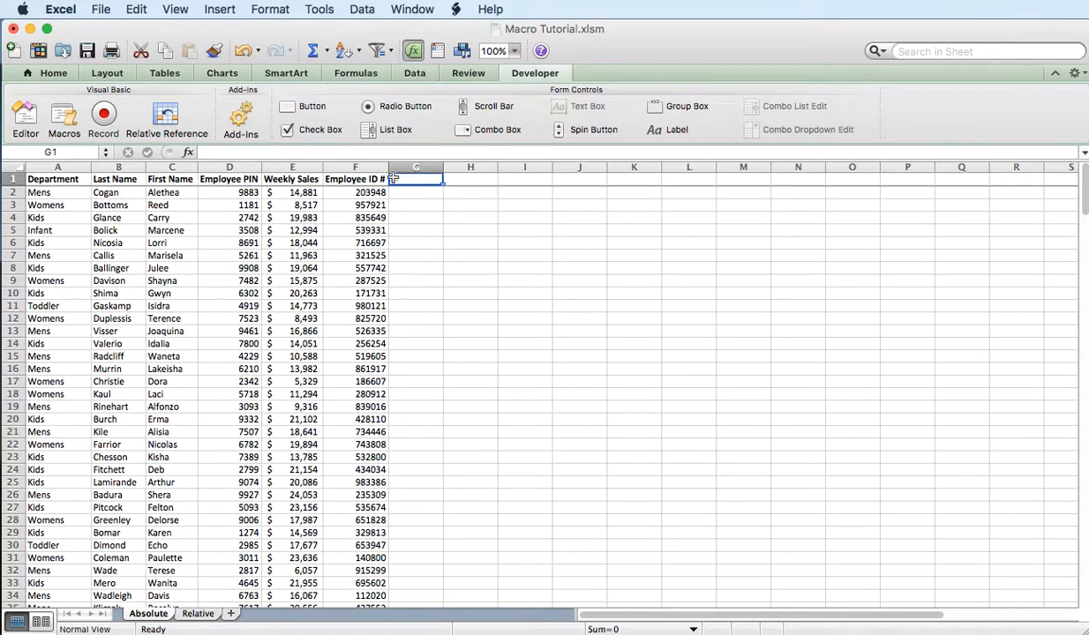
left_click(63, 120)
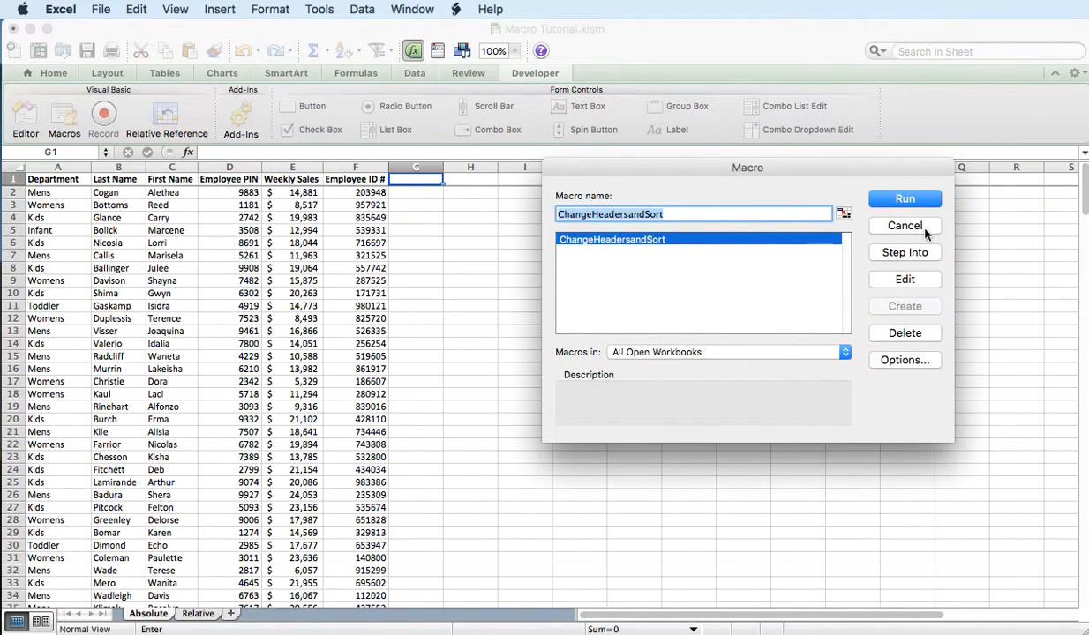
left_click(901, 201)
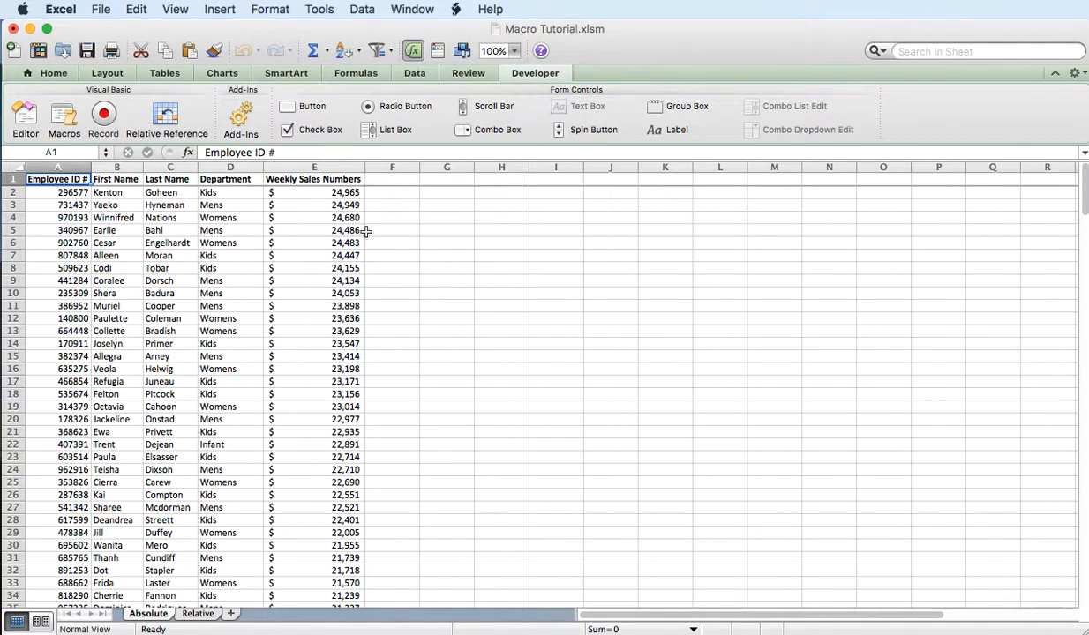
Examine the table rearranged by the macro, checking its column order, headers and descending sales sort.
scroll(375, 231, "down", 4)
scroll(380, 234, "up", 4)
scroll(380, 235, "down", 20)
scroll(391, 233, "down", 20)
scroll(391, 233, "up", 20)
left_click(78, 167)
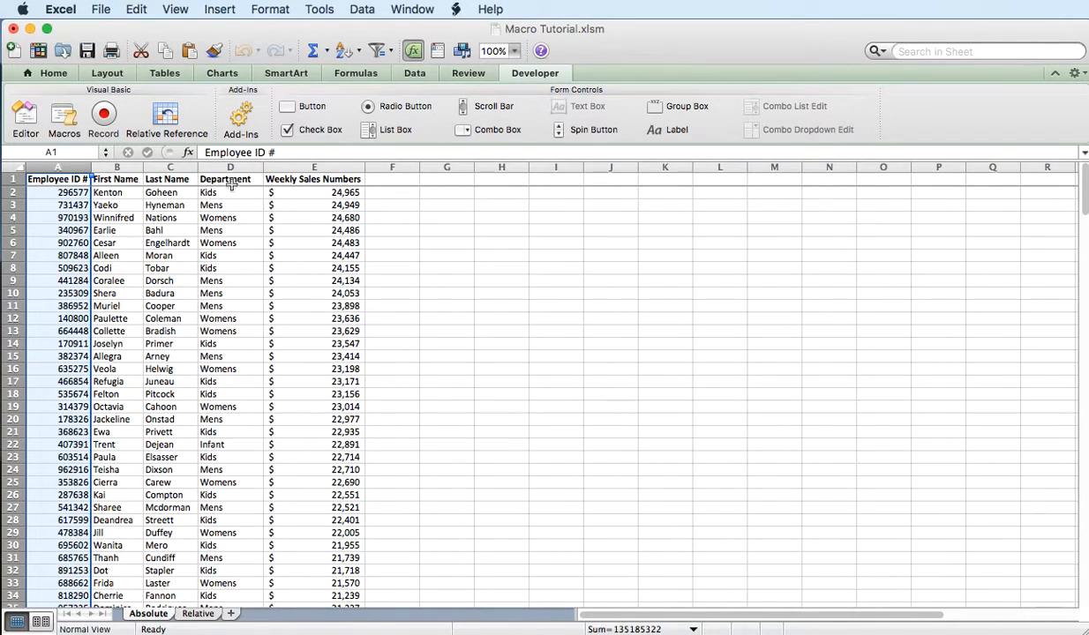
left_click(233, 214)
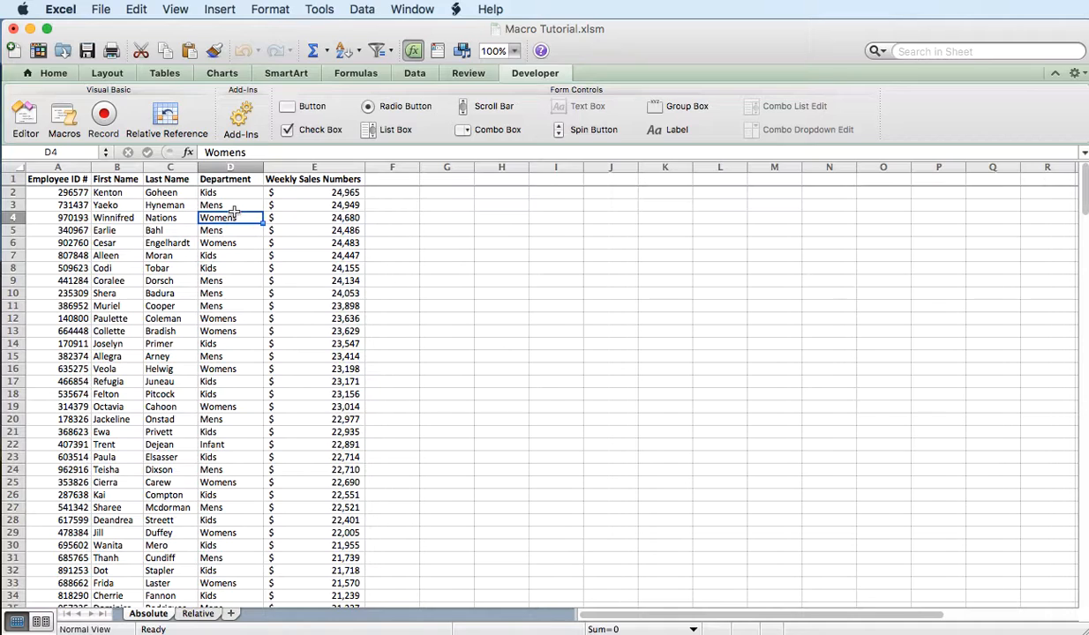
Open the Relative sheet and compare the scattered employee records with the correctly laid-out record in row 10.
left_click(194, 616)
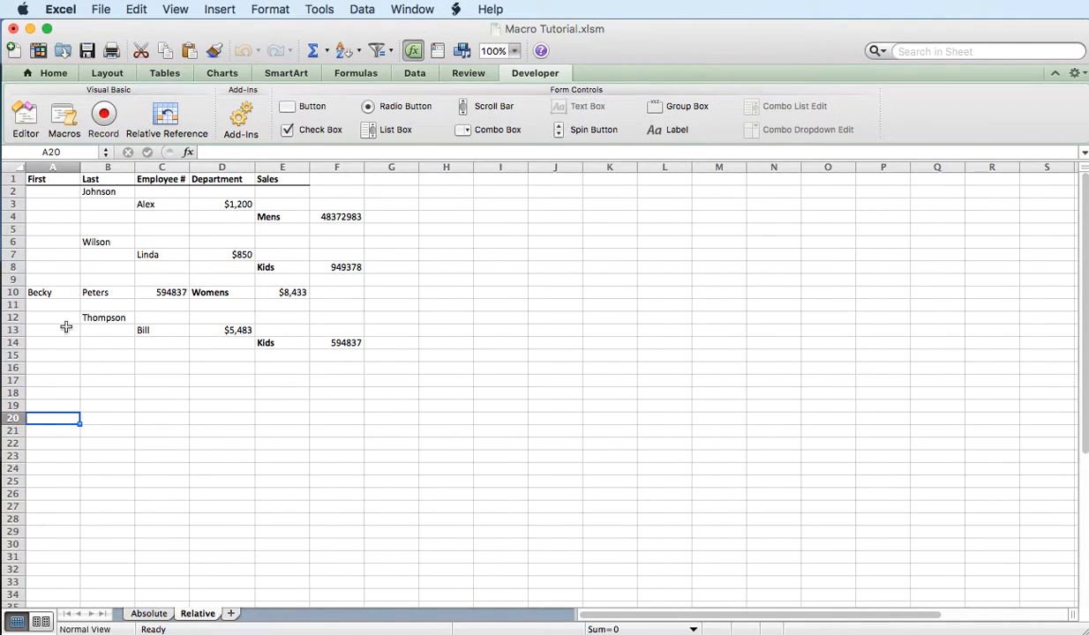
left_click(101, 193)
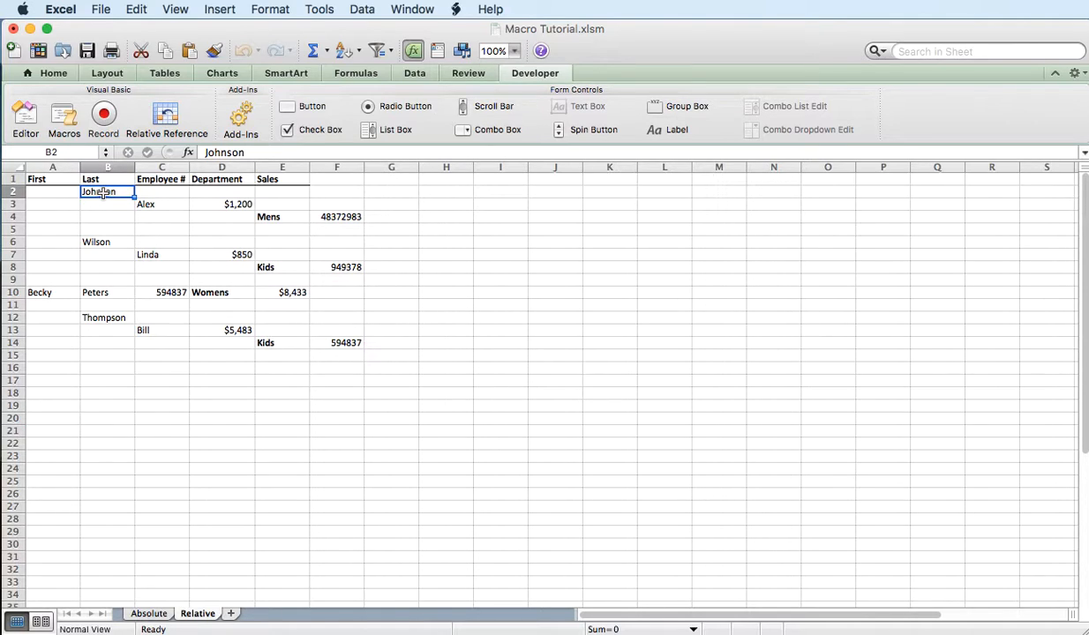
left_click(98, 240)
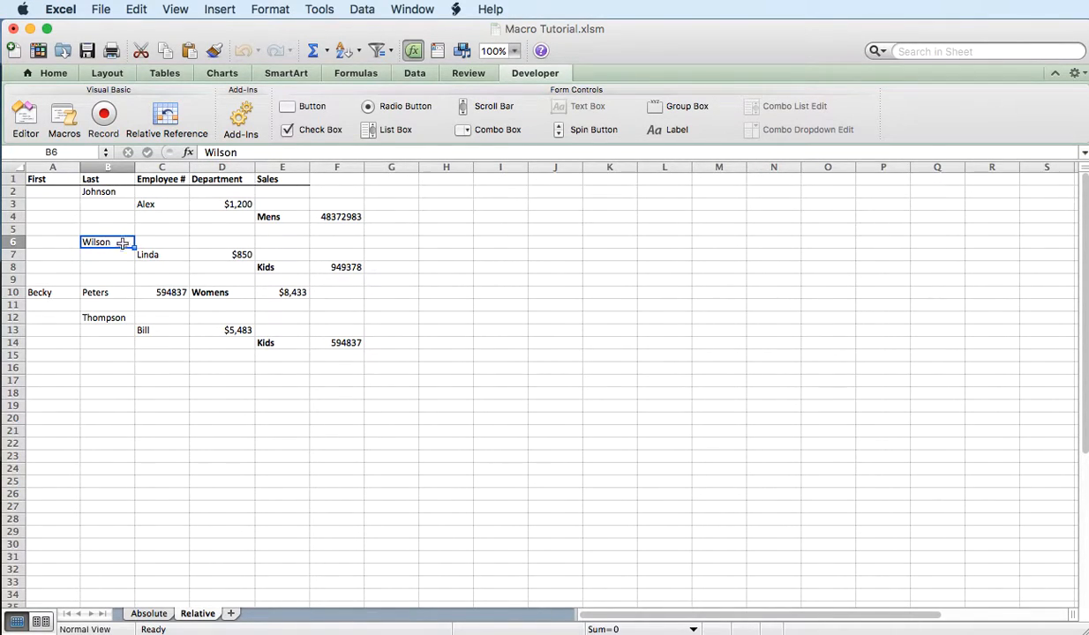
left_click(114, 192)
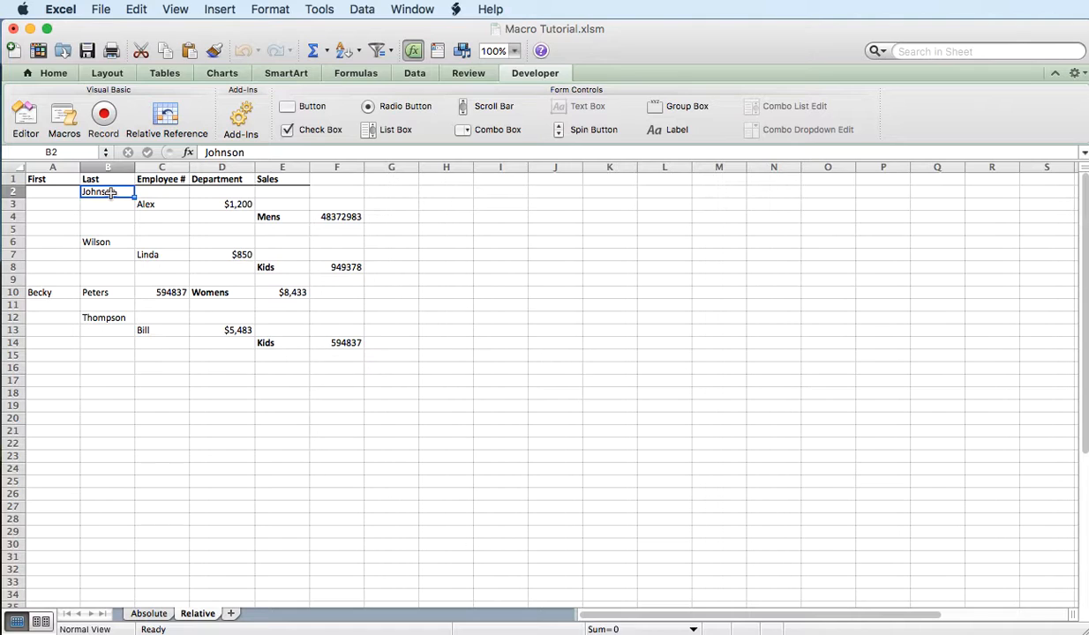
left_click(101, 245)
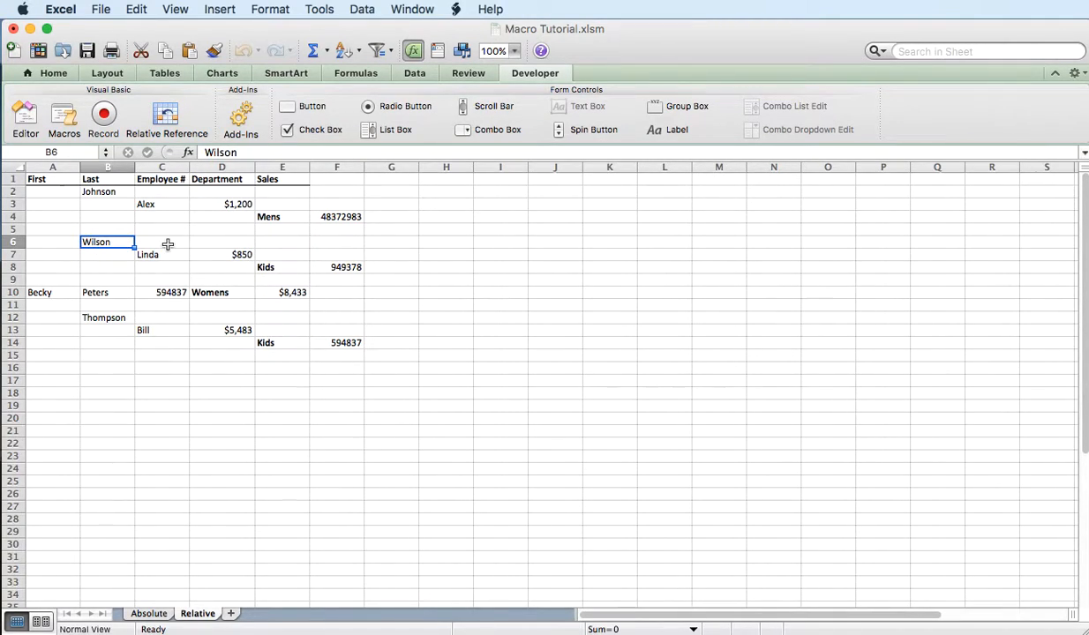
left_click(99, 194)
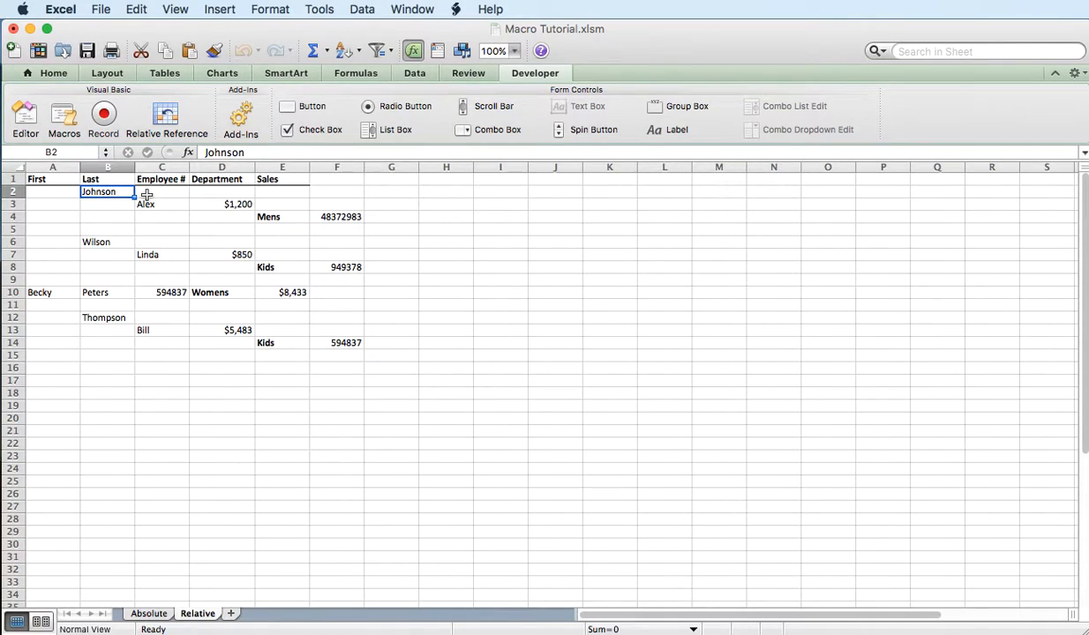
left_click(58, 192)
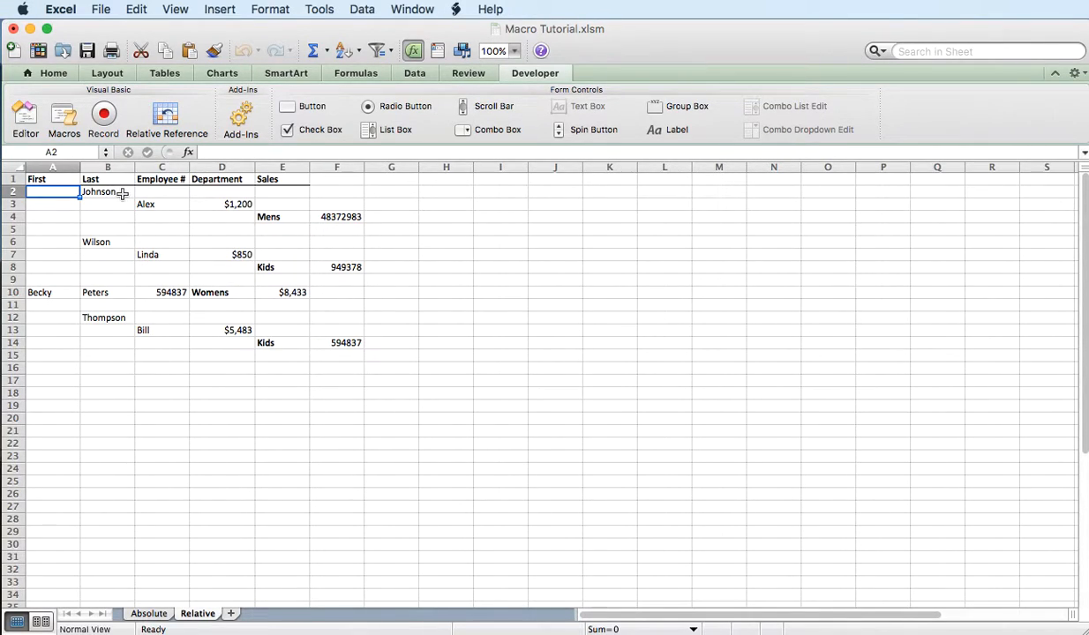
left_click_drag(122, 193, 341, 213)
left_click_drag(99, 242, 354, 267)
left_click_drag(35, 292, 298, 293)
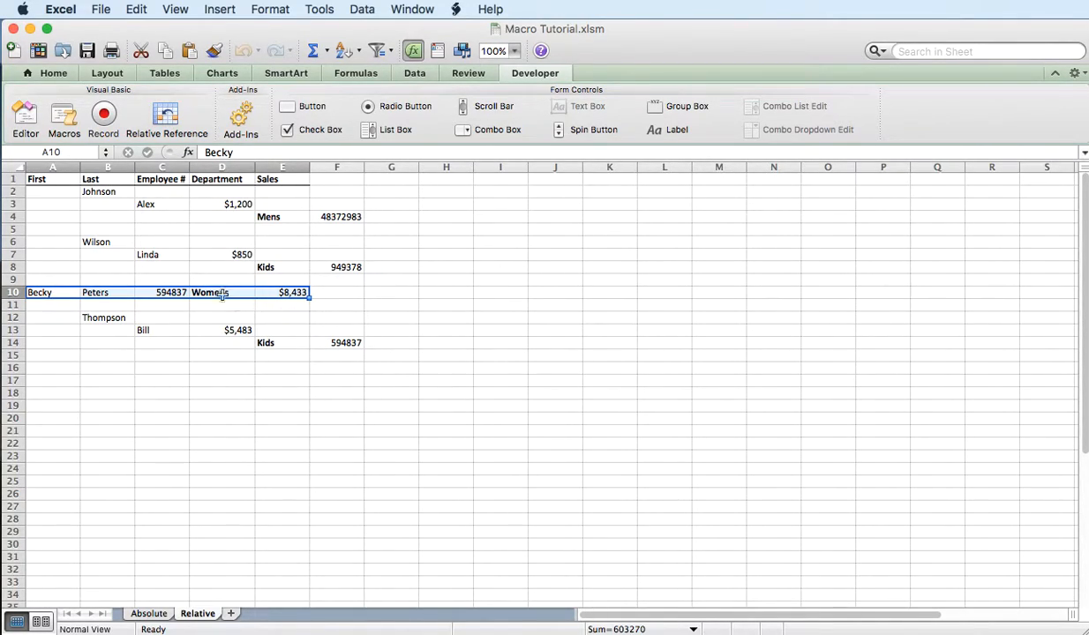
left_click(109, 194)
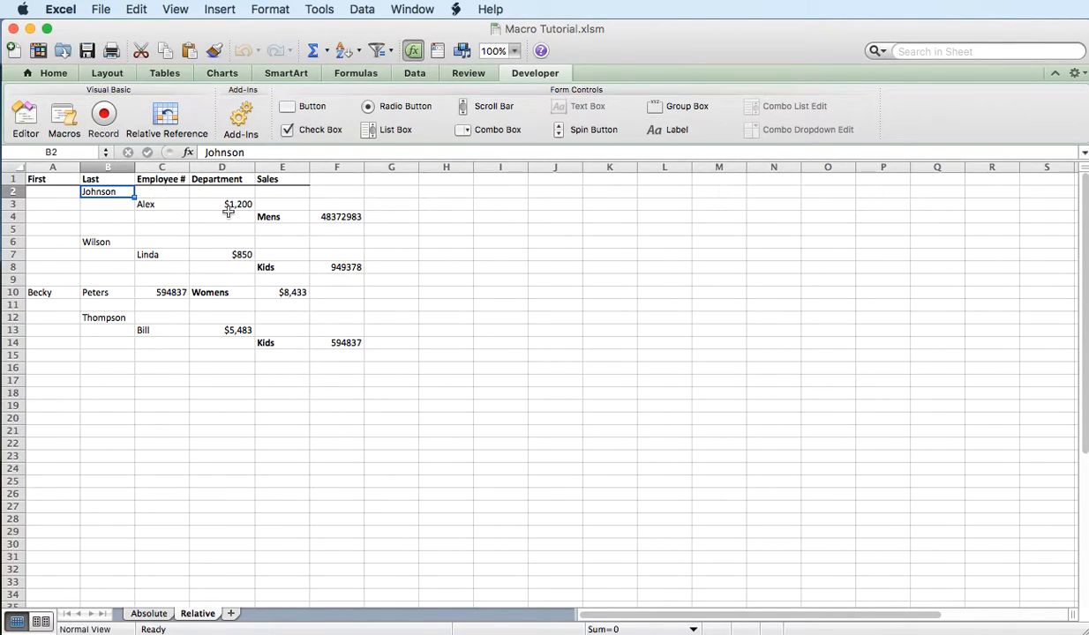
left_click_drag(108, 193, 324, 230)
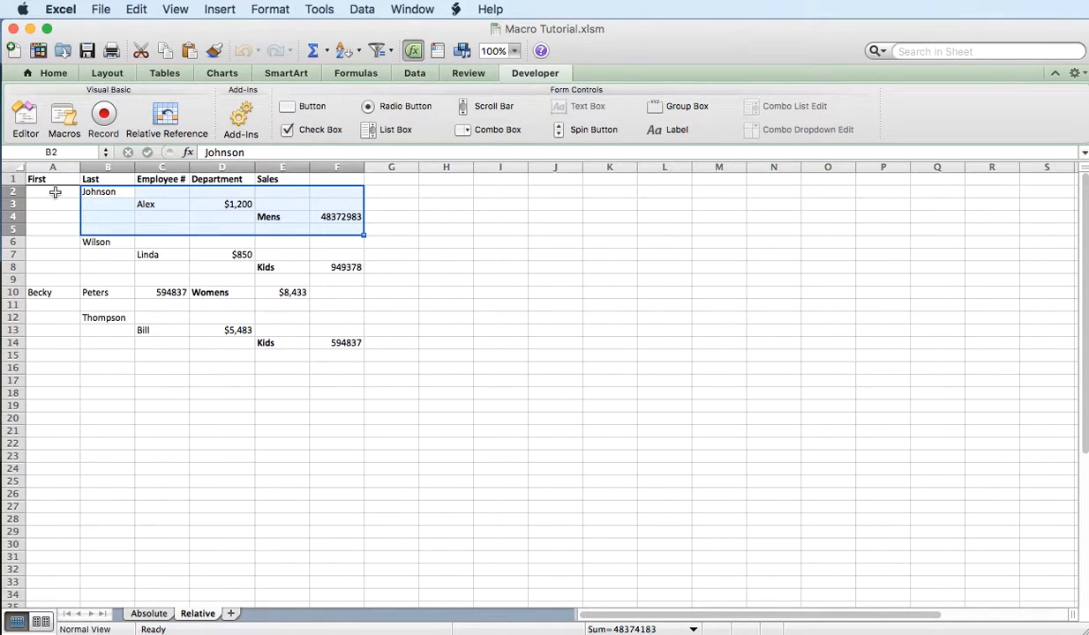
left_click_drag(33, 292, 277, 292)
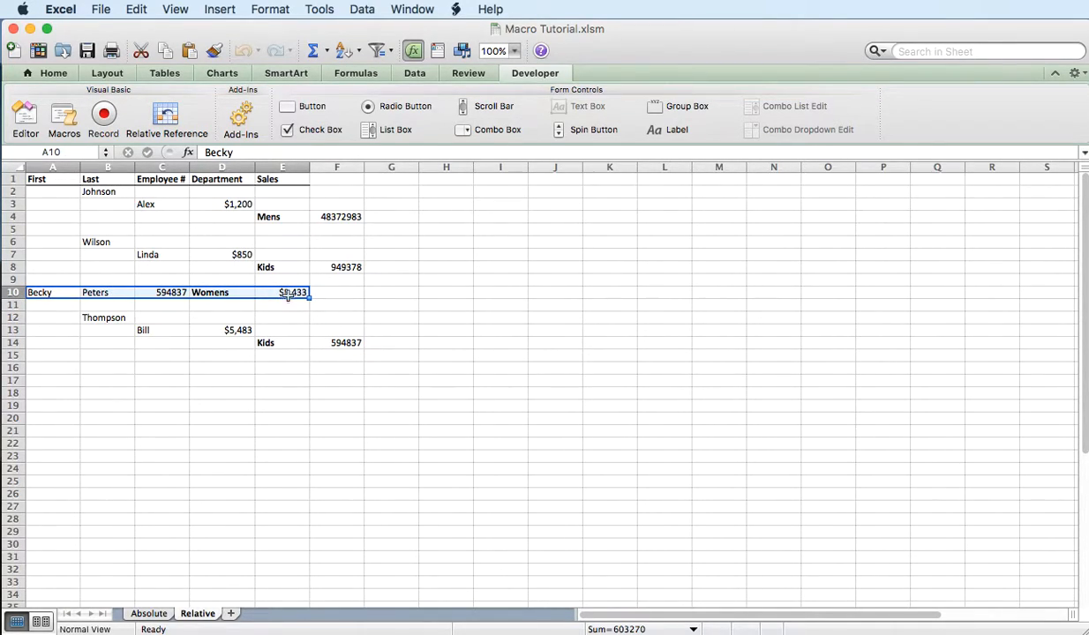
With cell B2 selected, turn on relative references and start recording a macro named RelativeFormatChange, stored in This Workbook.
left_click(117, 191)
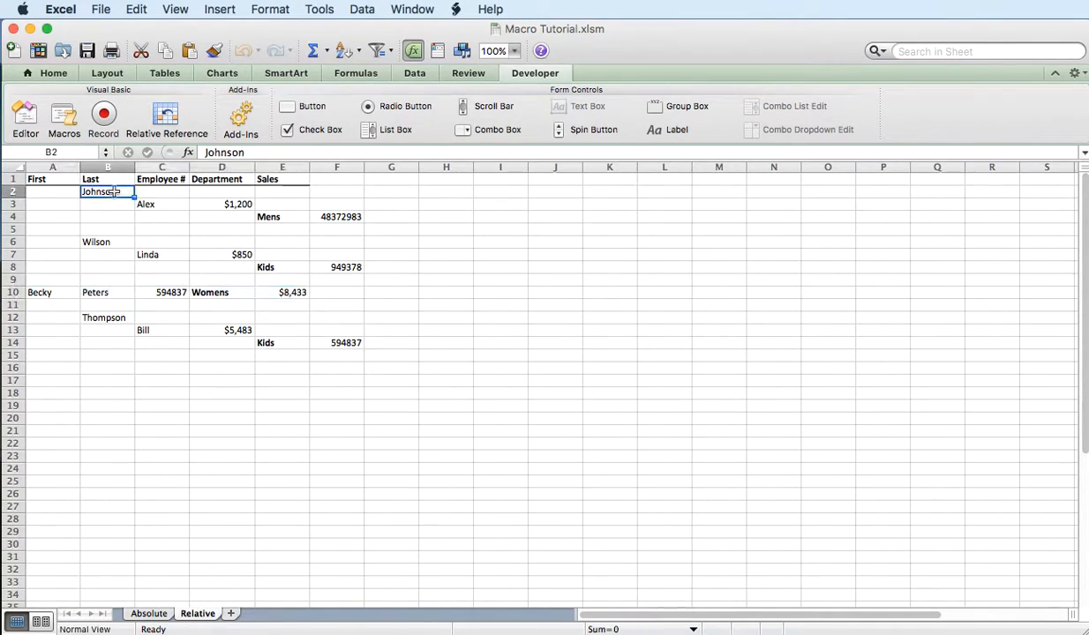
left_click(167, 121)
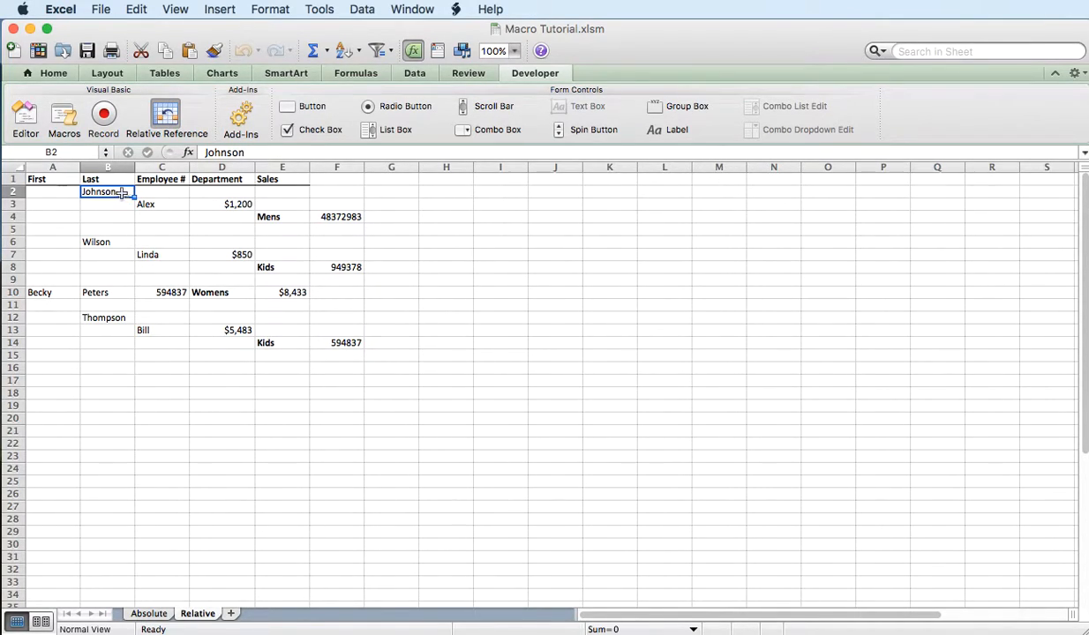
left_click(109, 121)
type("RelativeFormatChange")
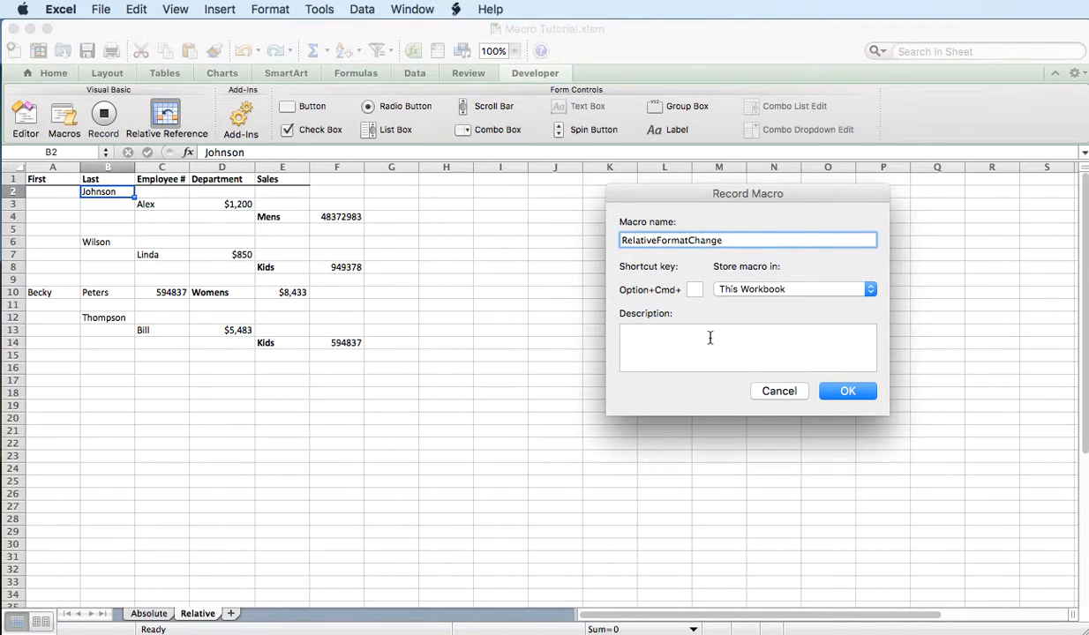
left_click(847, 392)
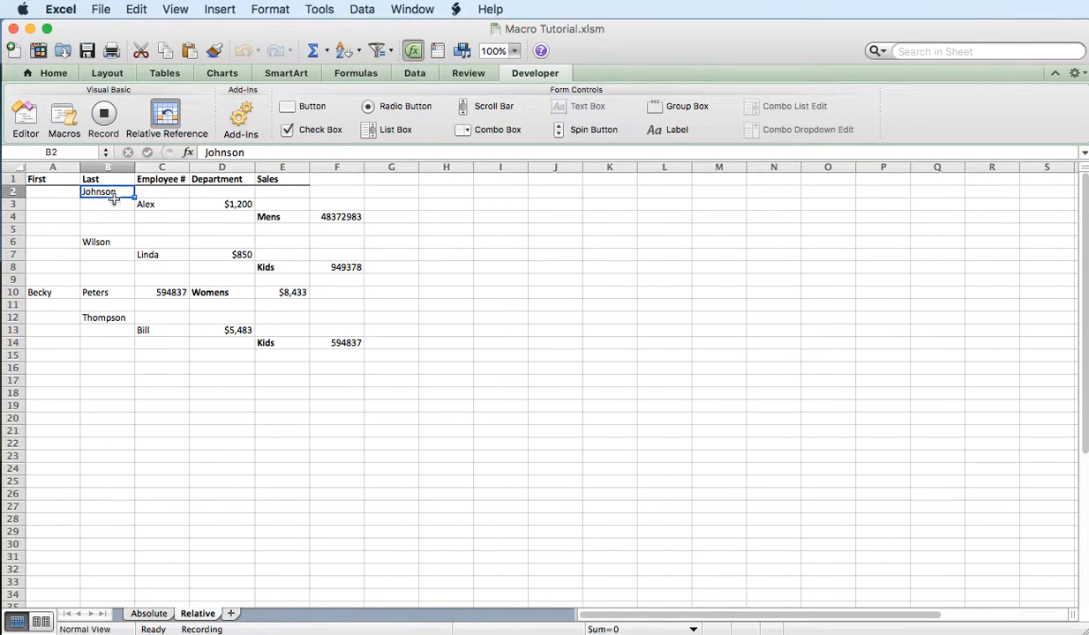
Move the first record's first name from cell C3 to A2, beside the last name.
left_click(174, 206)
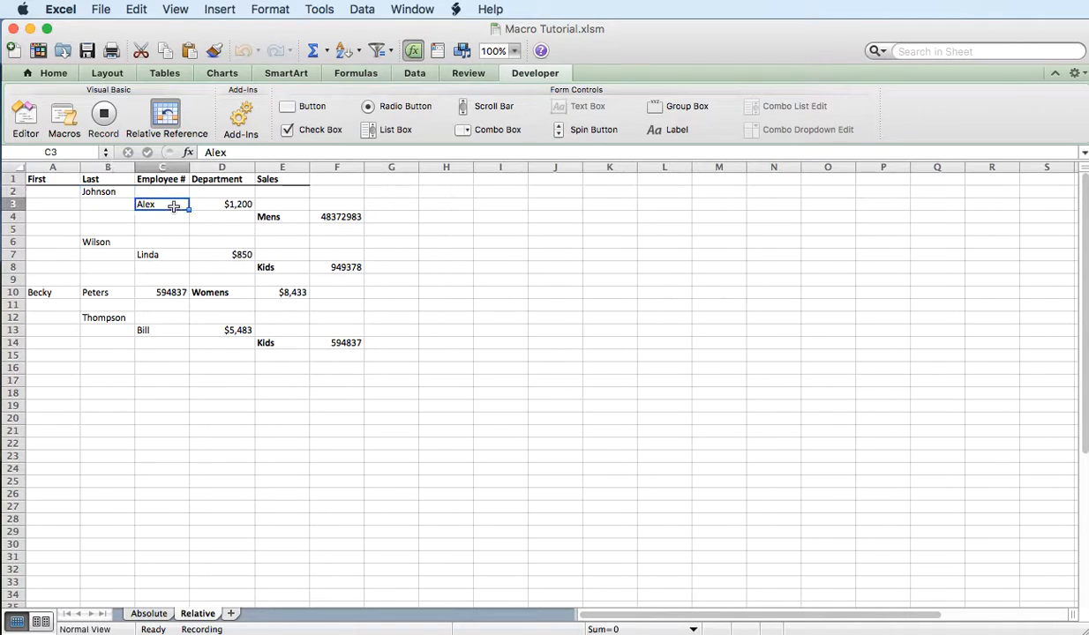
right_click(174, 207)
left_click(199, 221)
left_click(74, 192)
right_click(63, 191)
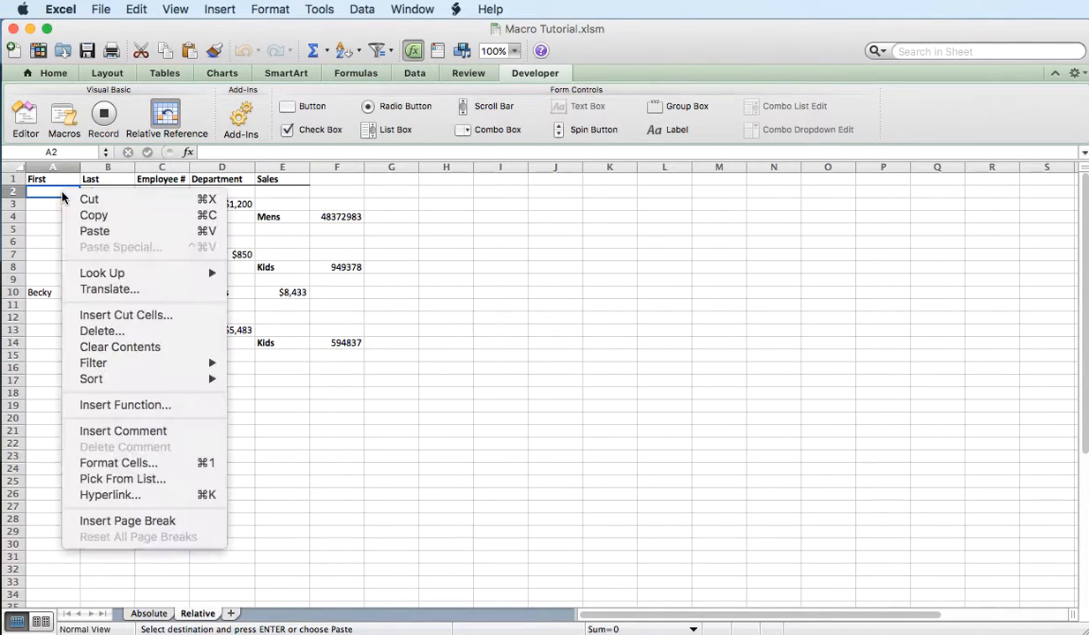
left_click(93, 232)
Move the first record's sales amount from cell D3 to E2, under the Sales header.
left_click(226, 204)
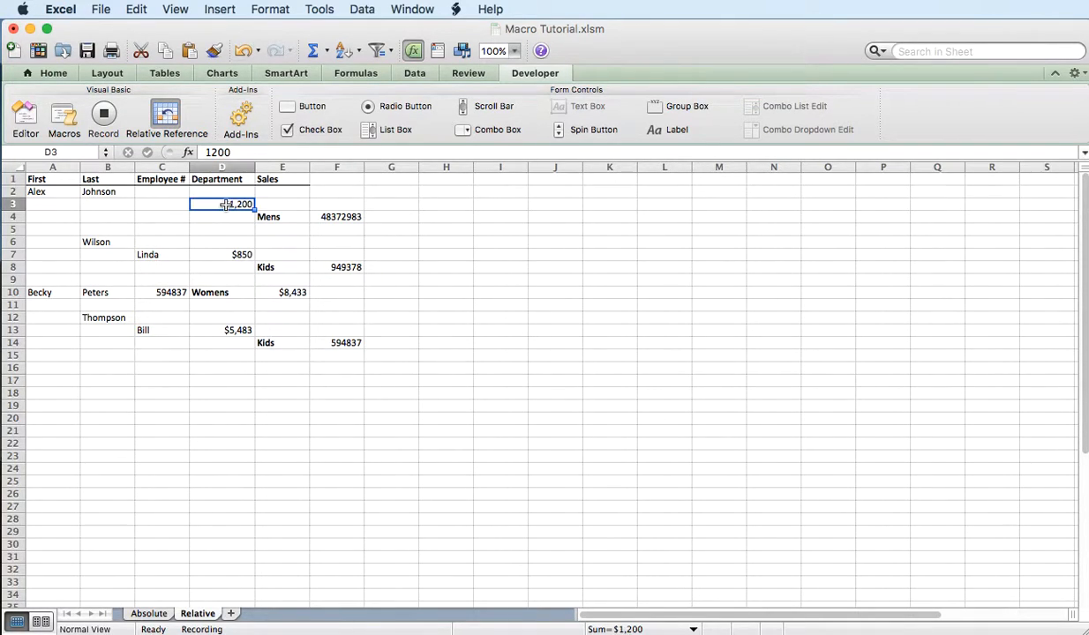
right_click(226, 205)
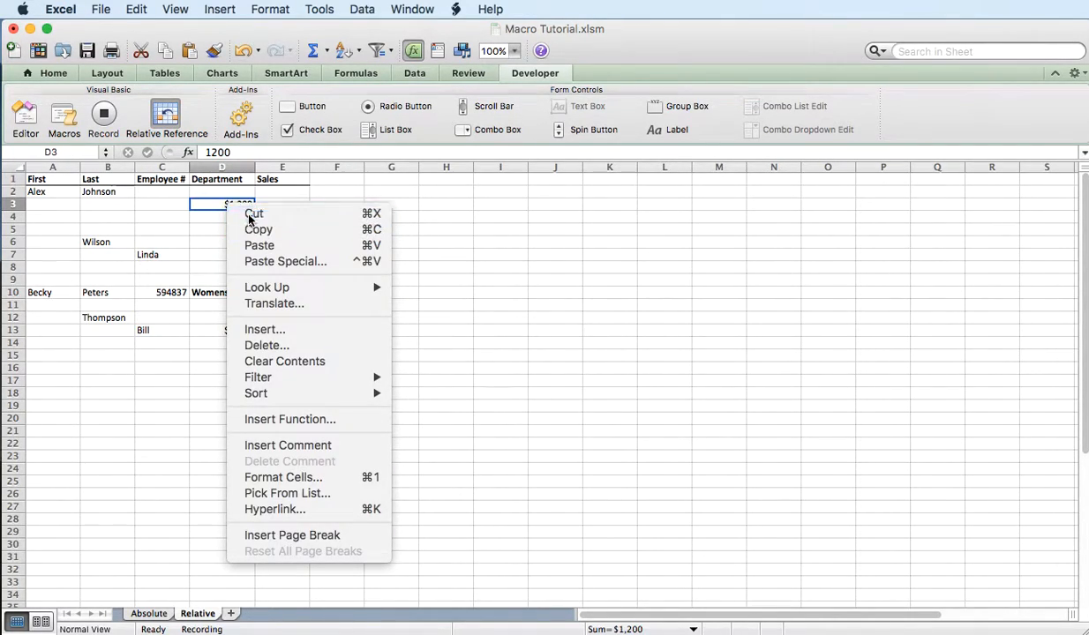
left_click(240, 210)
left_click(277, 190)
right_click(277, 190)
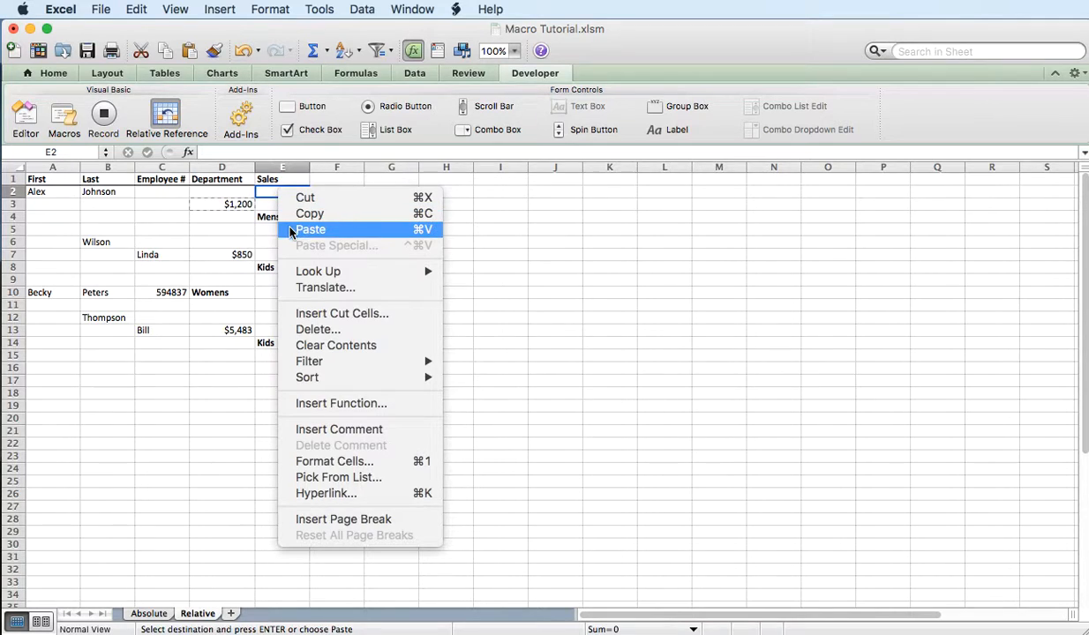
left_click(289, 231)
Move the first record's department, Mens, from cell E4 to D2.
left_click(279, 217)
right_click(280, 218)
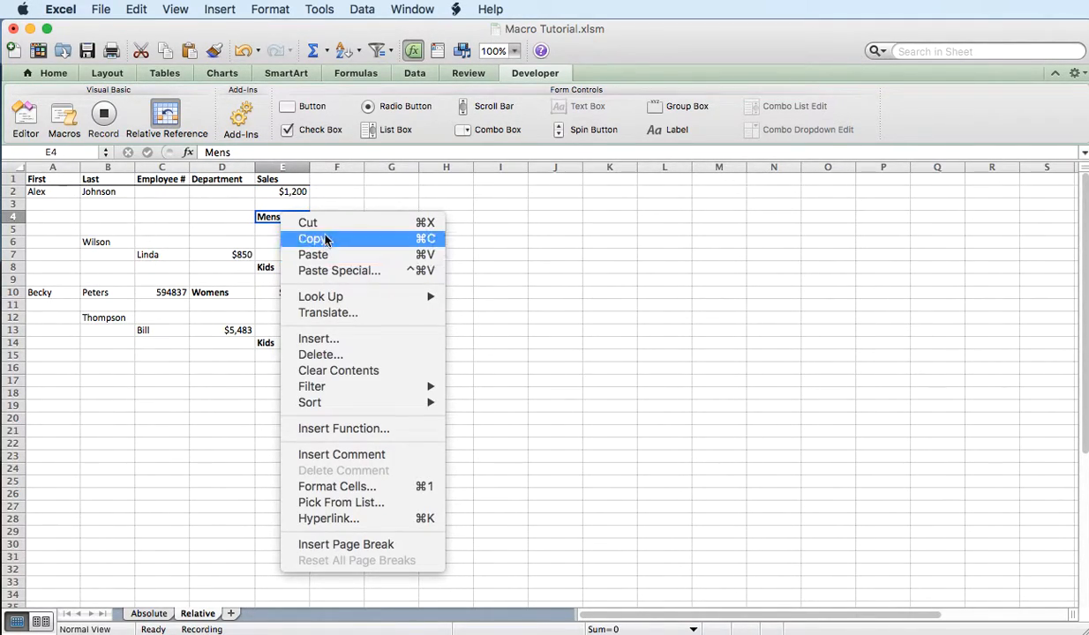
left_click(309, 223)
left_click(214, 192)
right_click(214, 191)
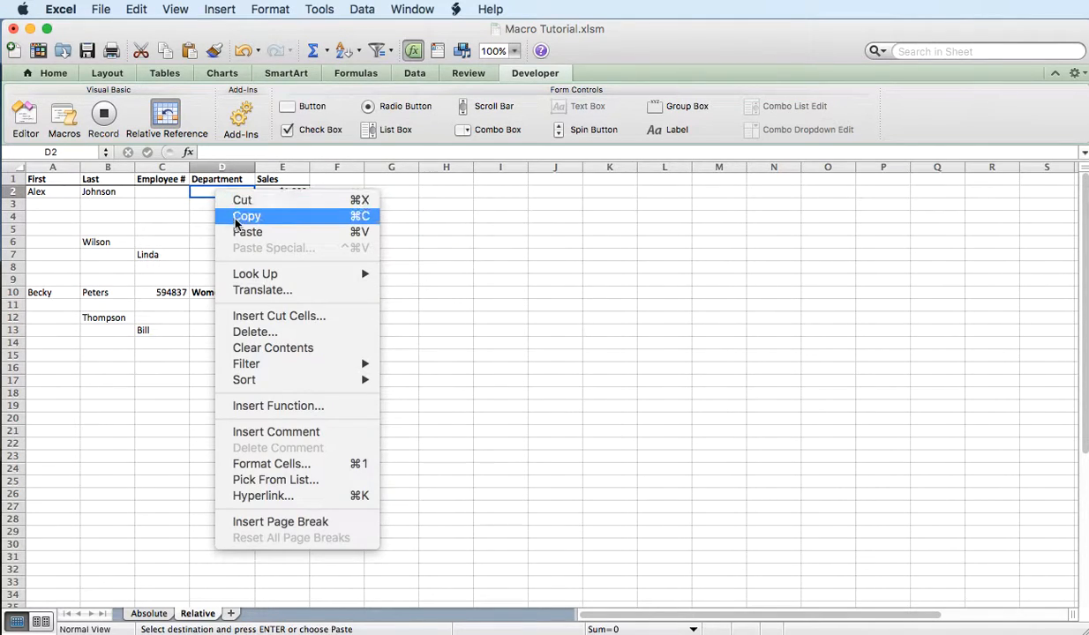
left_click(236, 230)
Move the first record's employee number from cell F4 to C2, completing the record in row 2.
left_click(346, 216)
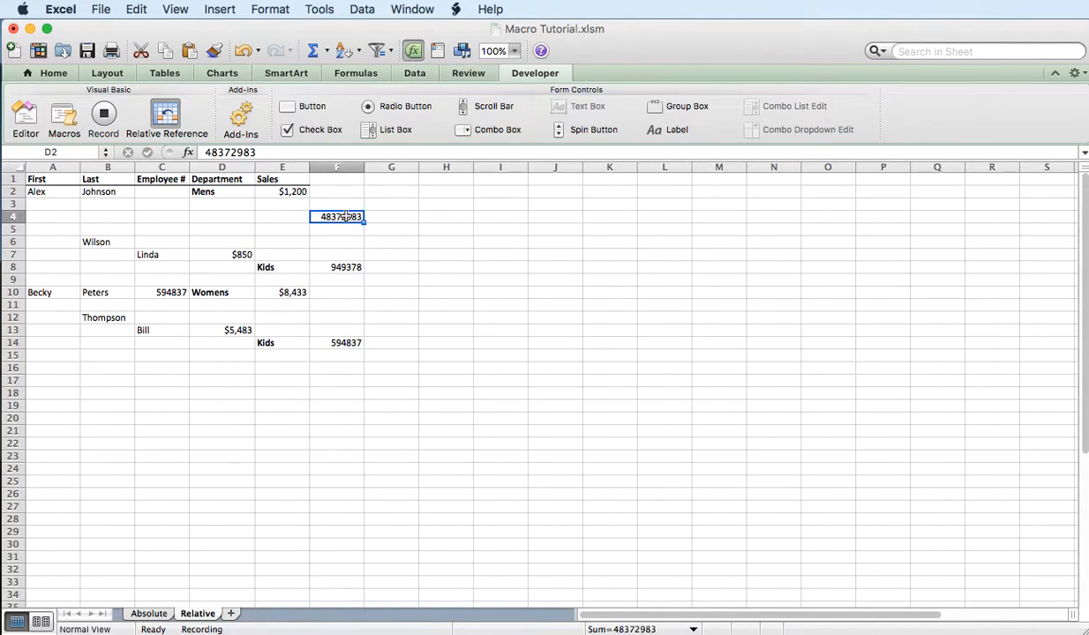
right_click(340, 216)
left_click(357, 224)
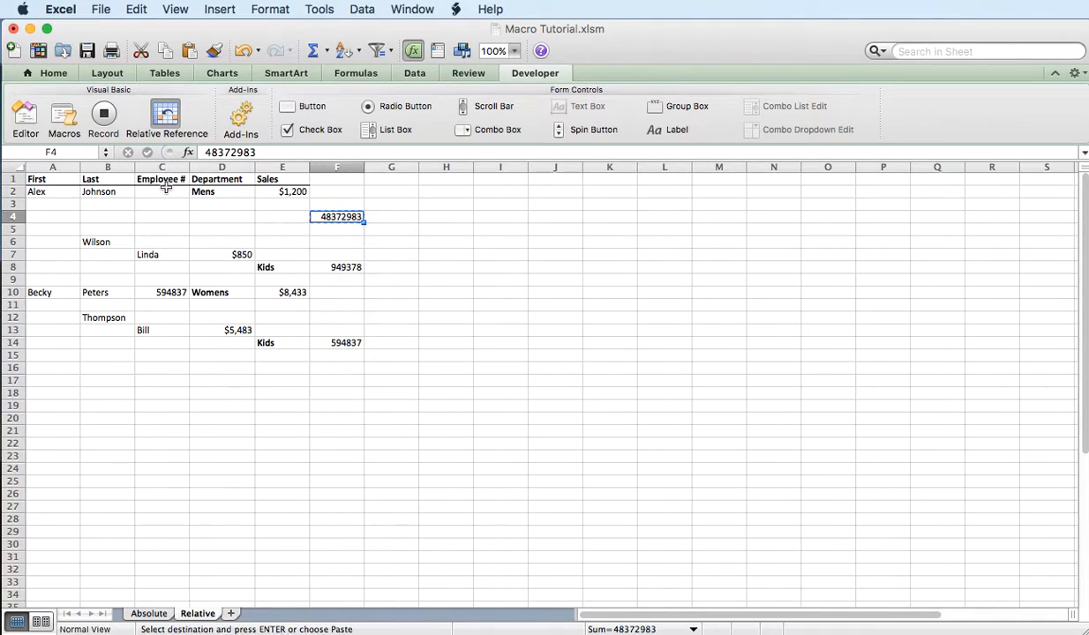
left_click(162, 191)
right_click(164, 188)
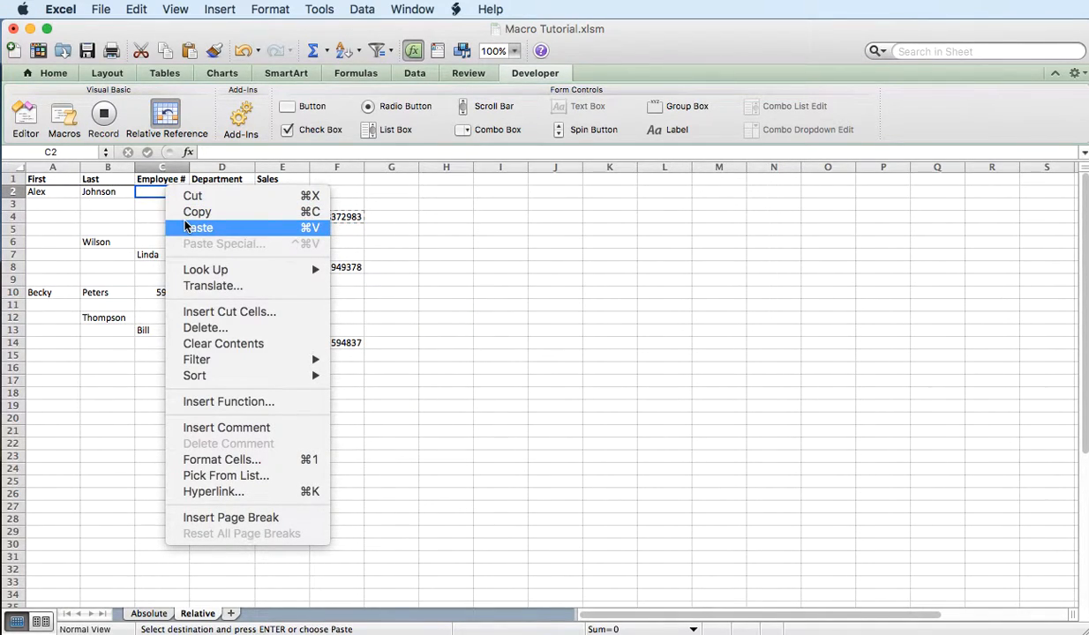
left_click(187, 227)
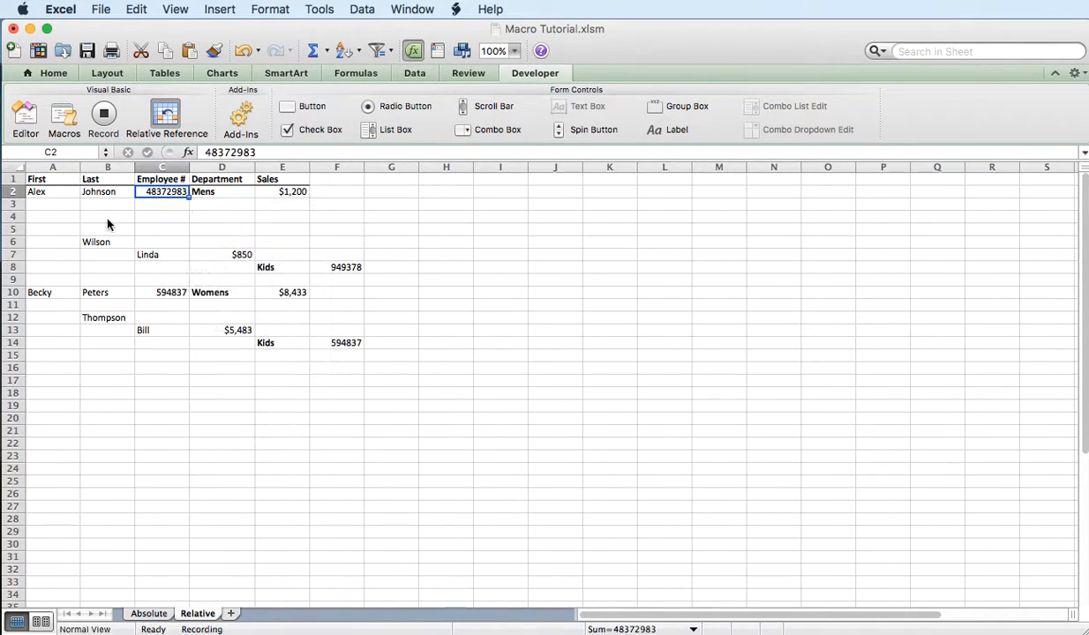
Delete the three empty rows 3 to 5 between the first and second records.
left_click(14, 204)
left_click(14, 228, "shift")
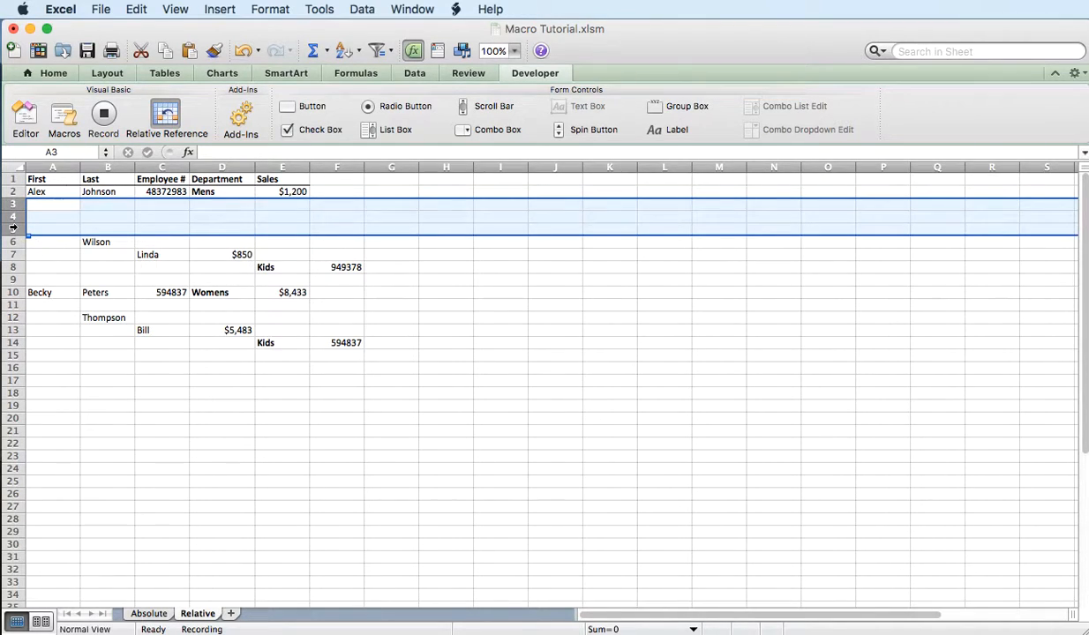
right_click(13, 227)
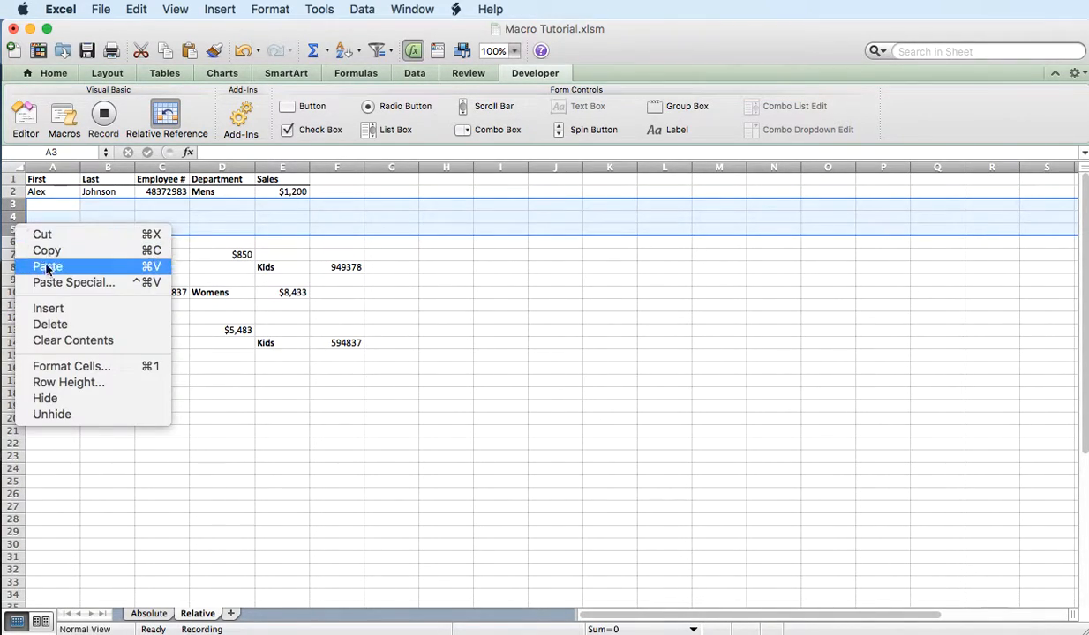
left_click(70, 325)
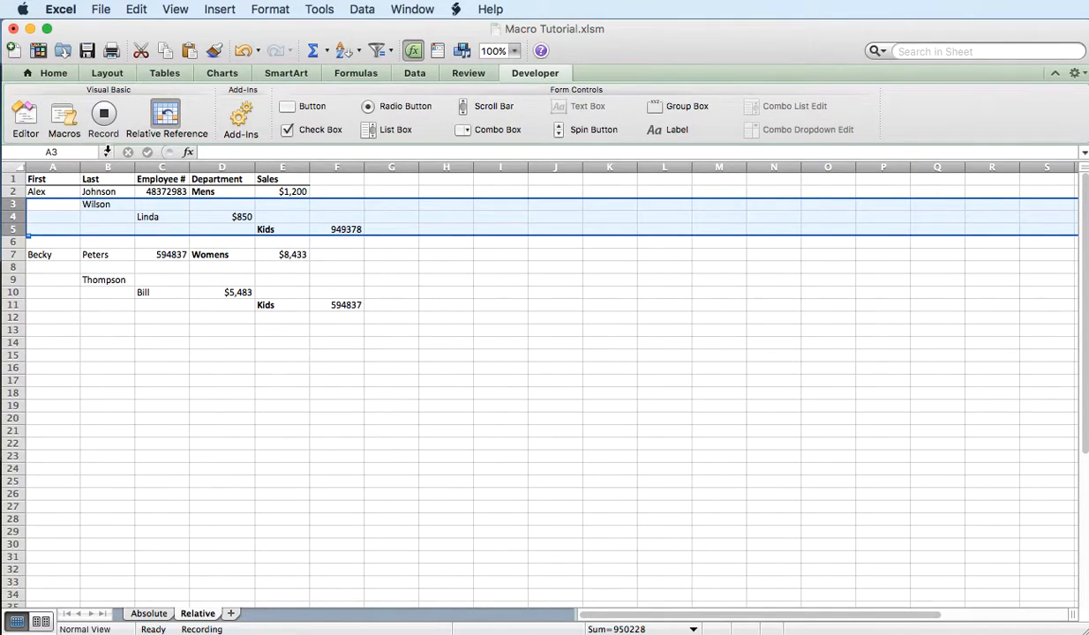
Select the second record's last name in cell B3 as the macro's end position and stop recording.
left_click(48, 204)
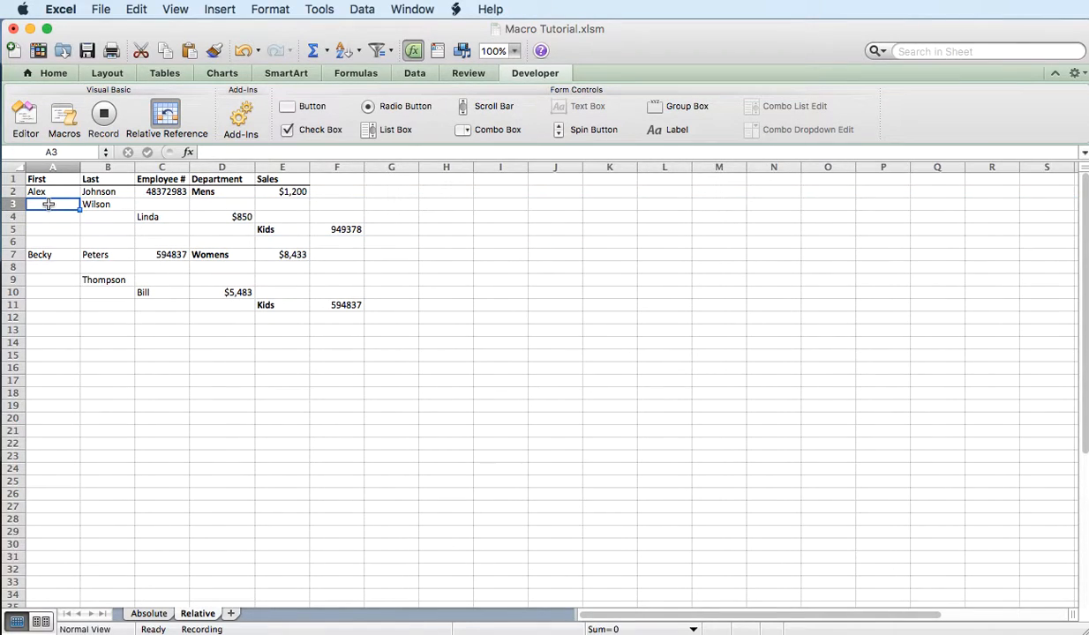
left_click(93, 202)
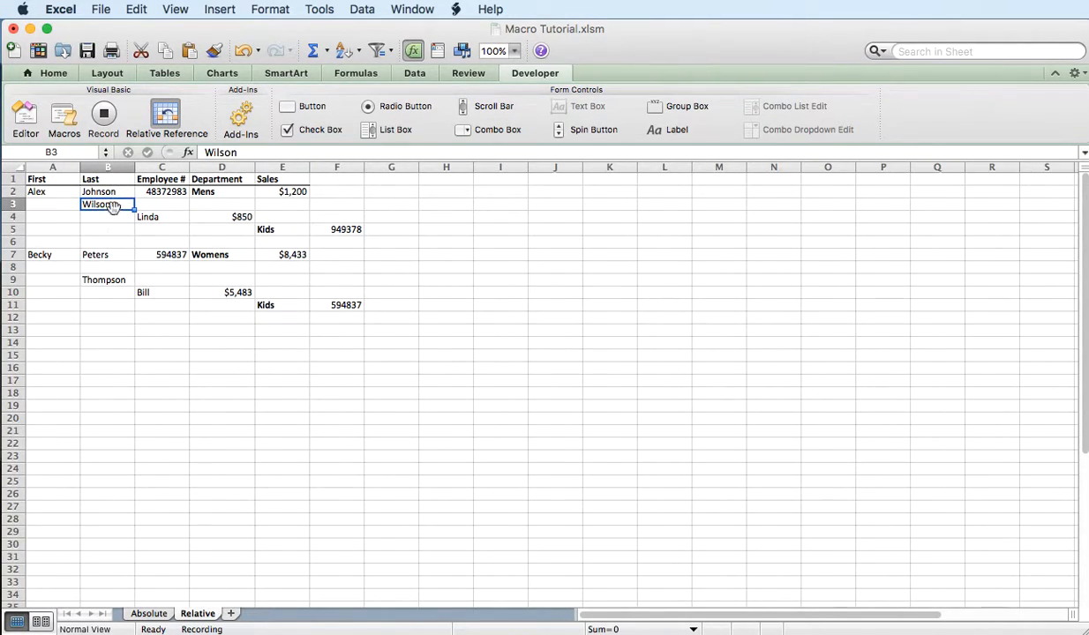
left_click(105, 115)
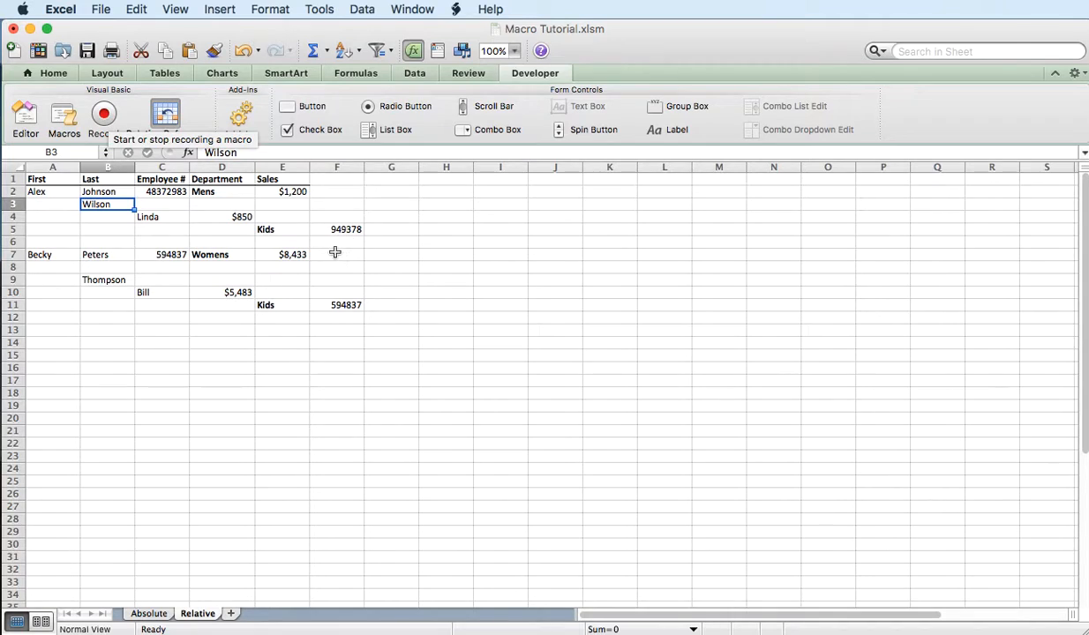
left_click(178, 113)
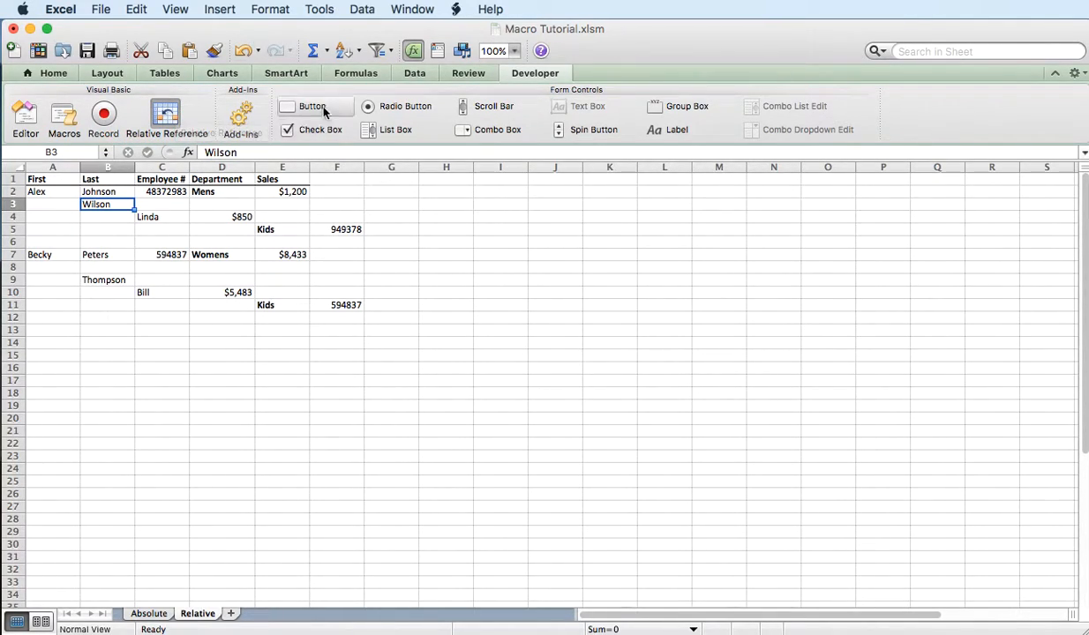
Undo all the recorded edits to restore the scattered layout, and cancel the pending cut by clearing the contents of empty cell G2.
left_click(244, 51)
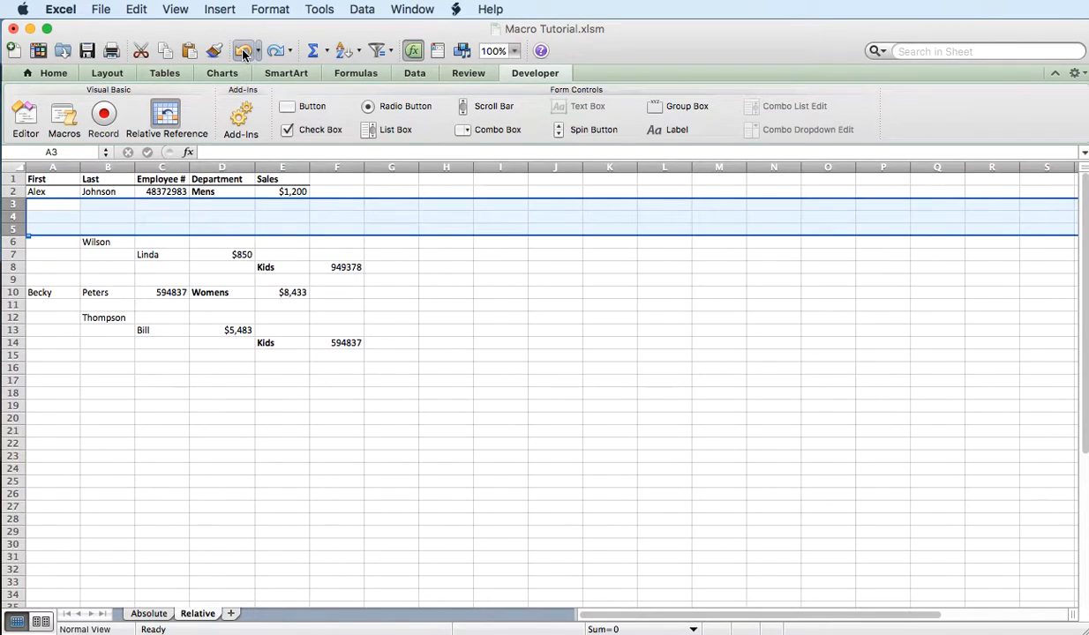
left_click(243, 51)
left_click(245, 51)
left_click(245, 51)
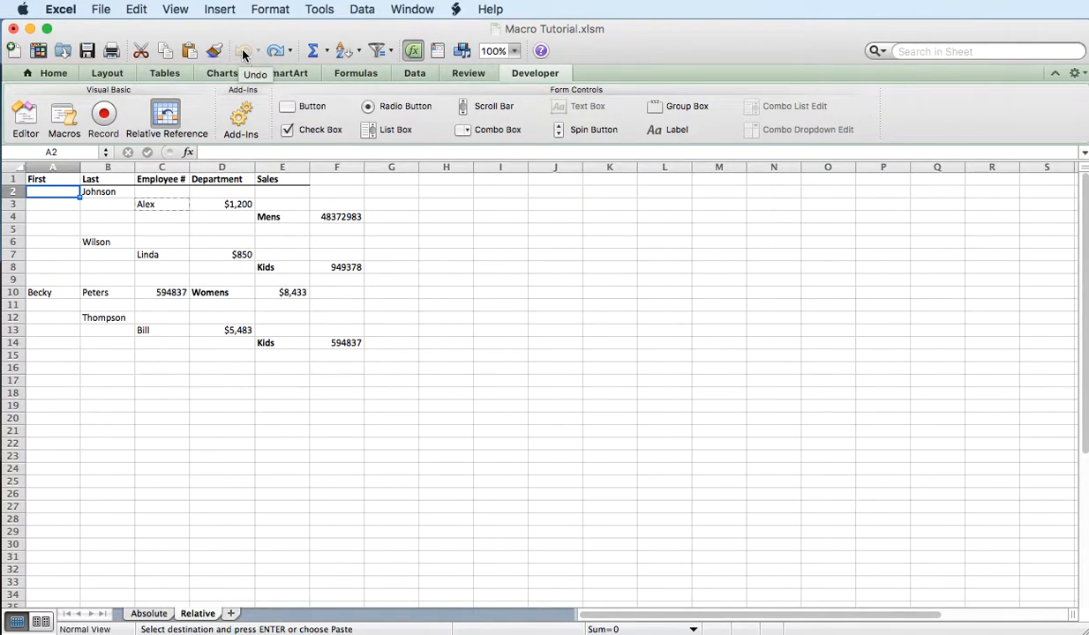
left_click(391, 195)
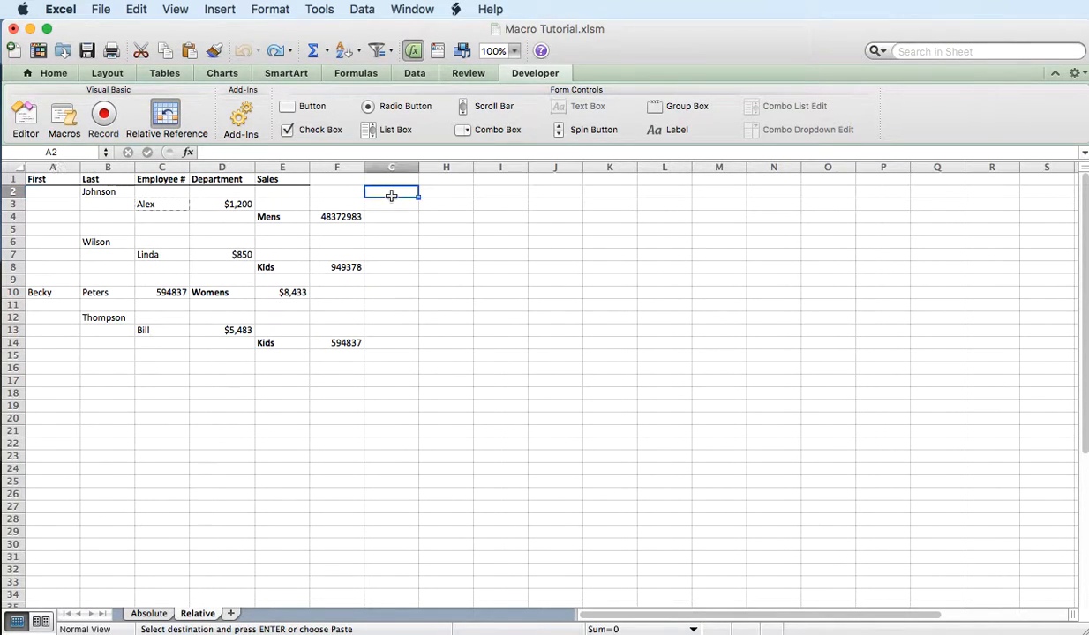
right_click(391, 195)
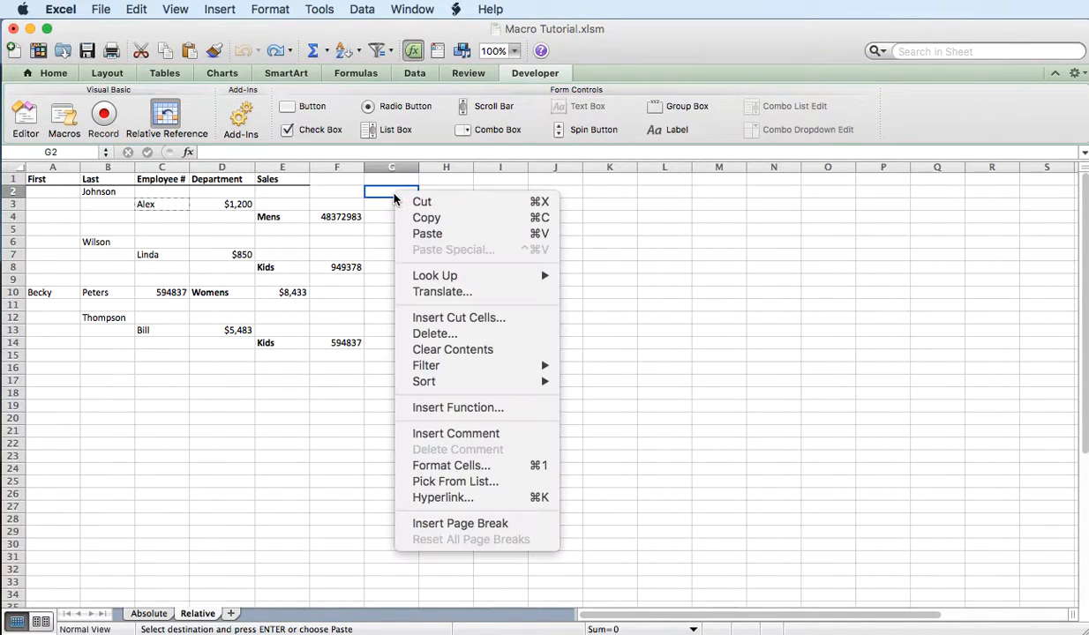
left_click(454, 350)
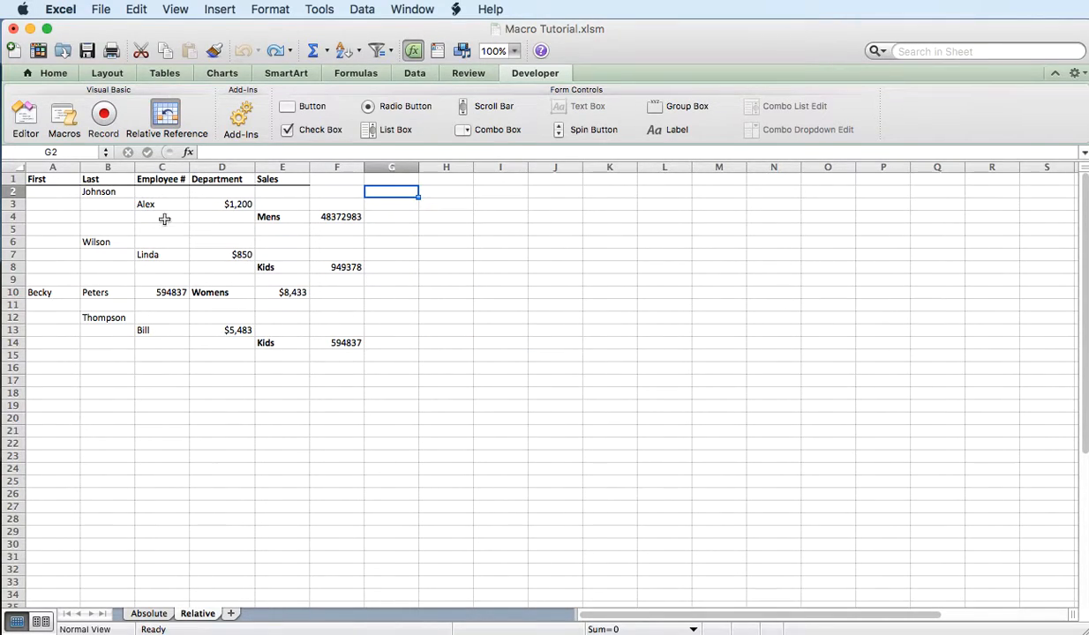
Run the RelativeFormatChange macro from cell B2 to realign the first record.
left_click(101, 195)
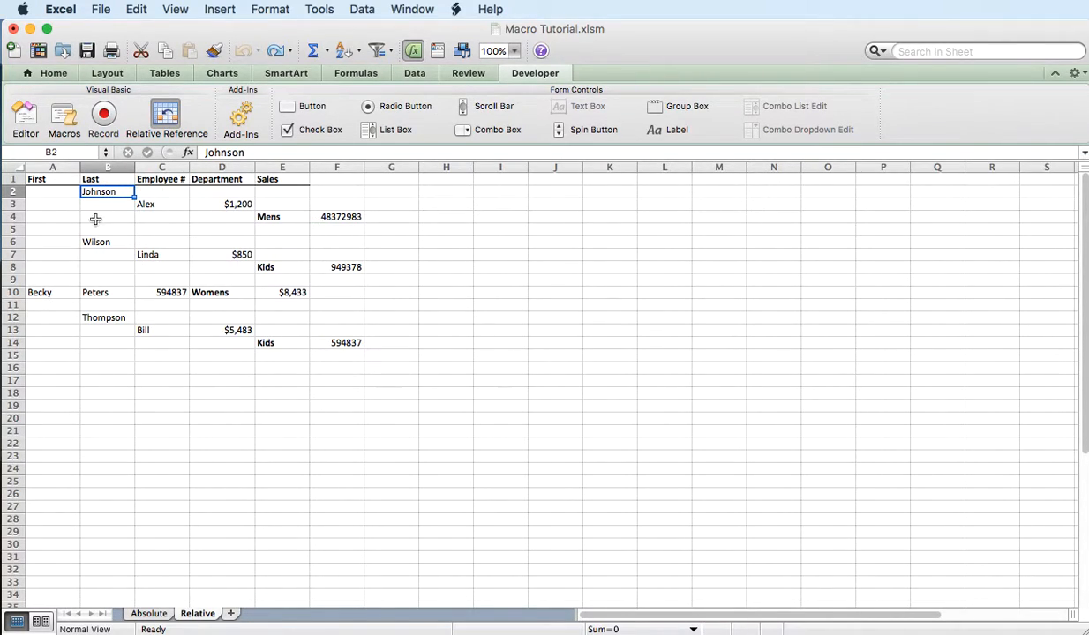
left_click(64, 119)
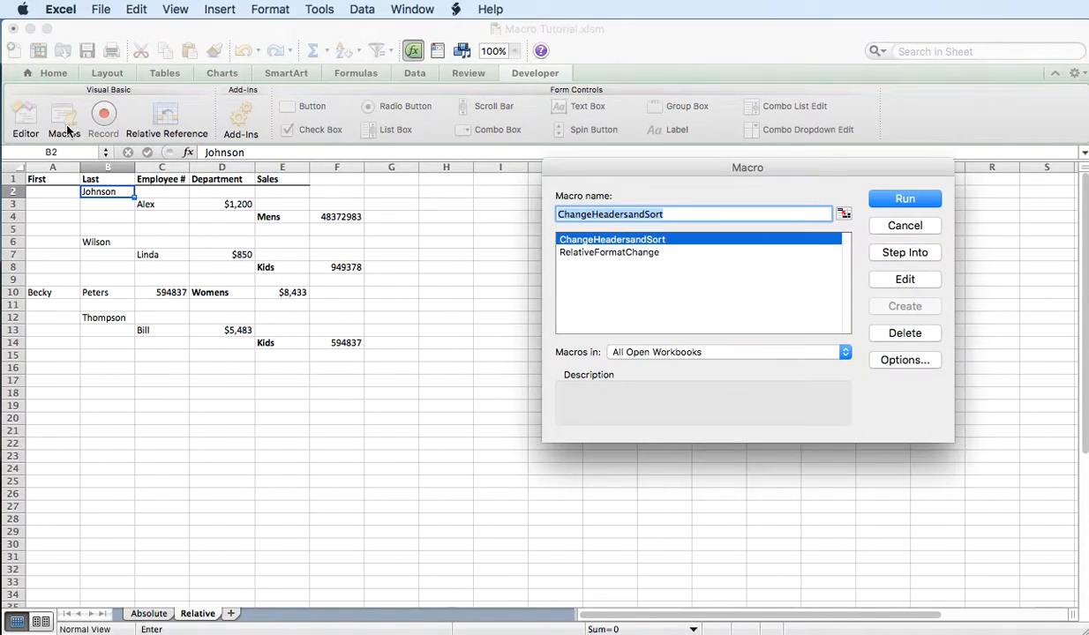
left_click(613, 253)
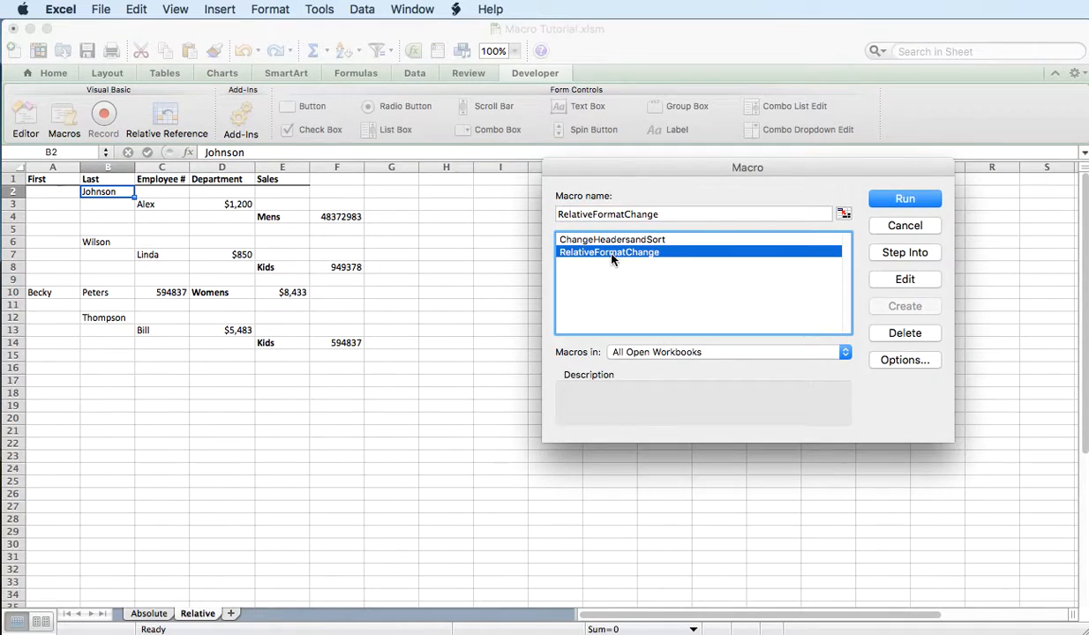
left_click(904, 199)
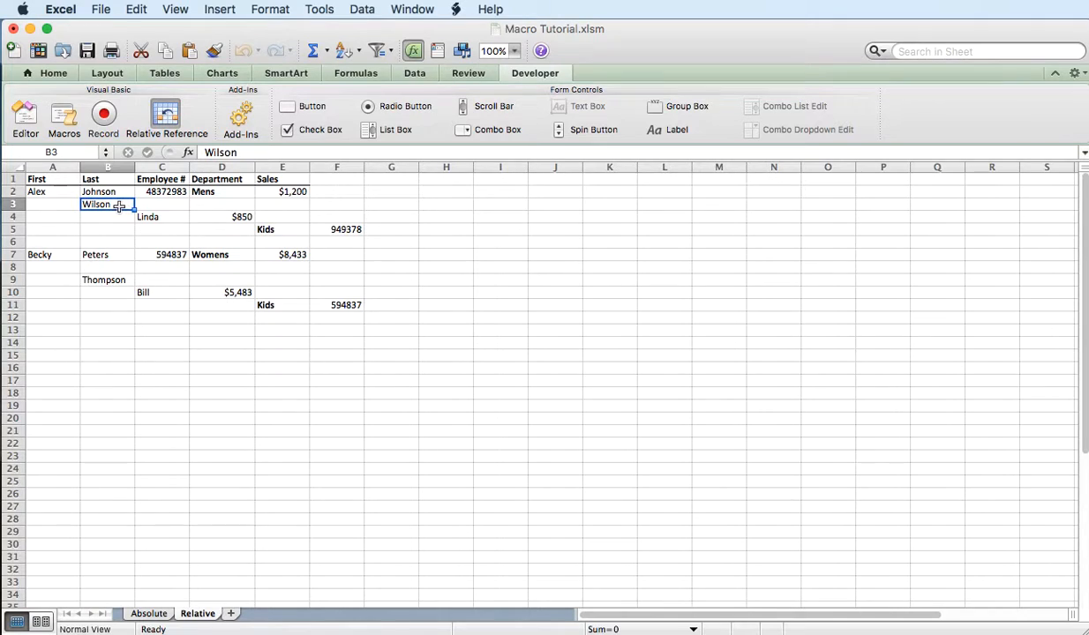
Run the RelativeFormatChange macro from cell B3 to realign the second record.
left_click(52, 207)
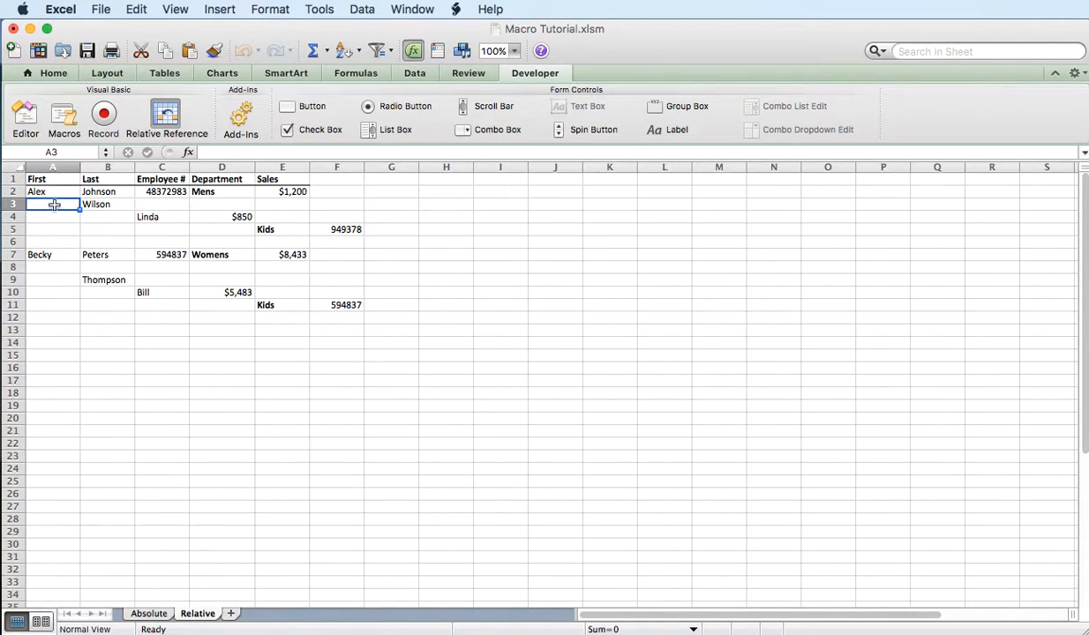
left_click(116, 206)
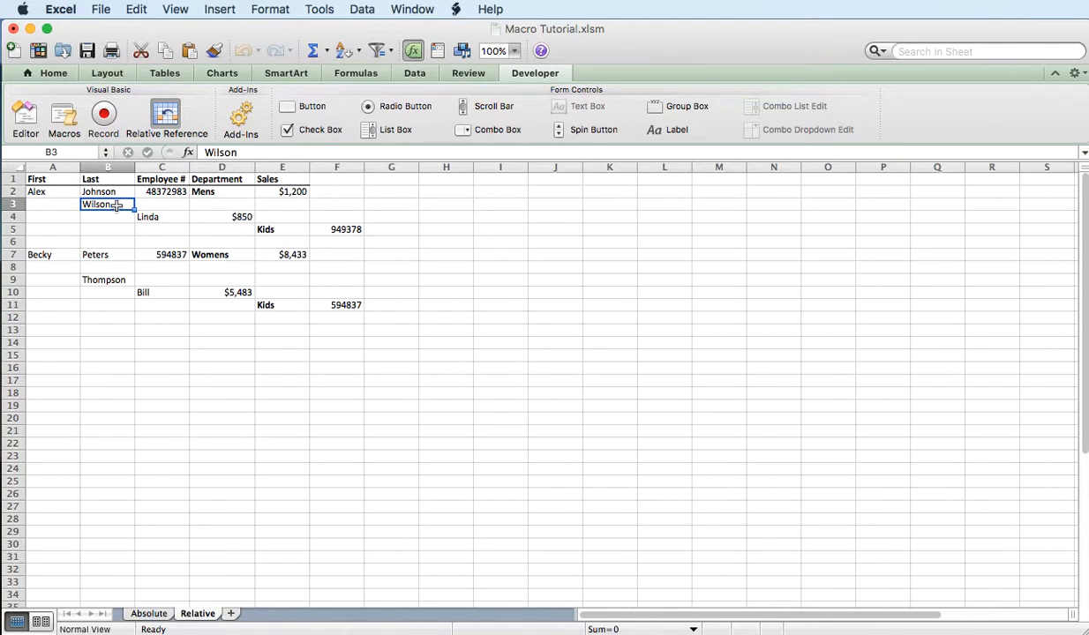
left_click(65, 121)
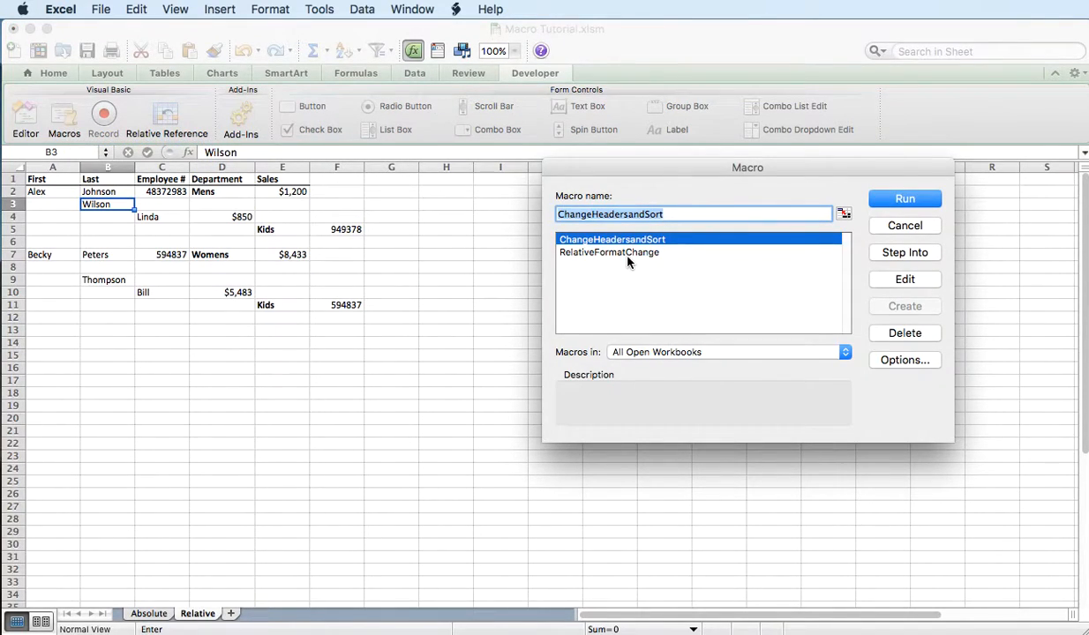
left_click(622, 252)
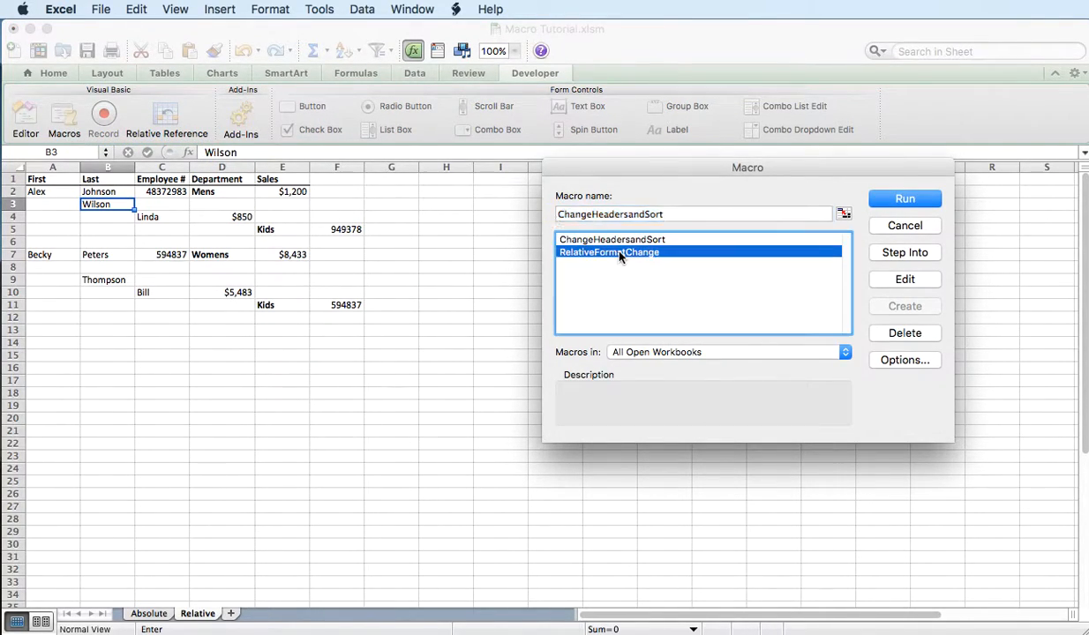
left_click(905, 199)
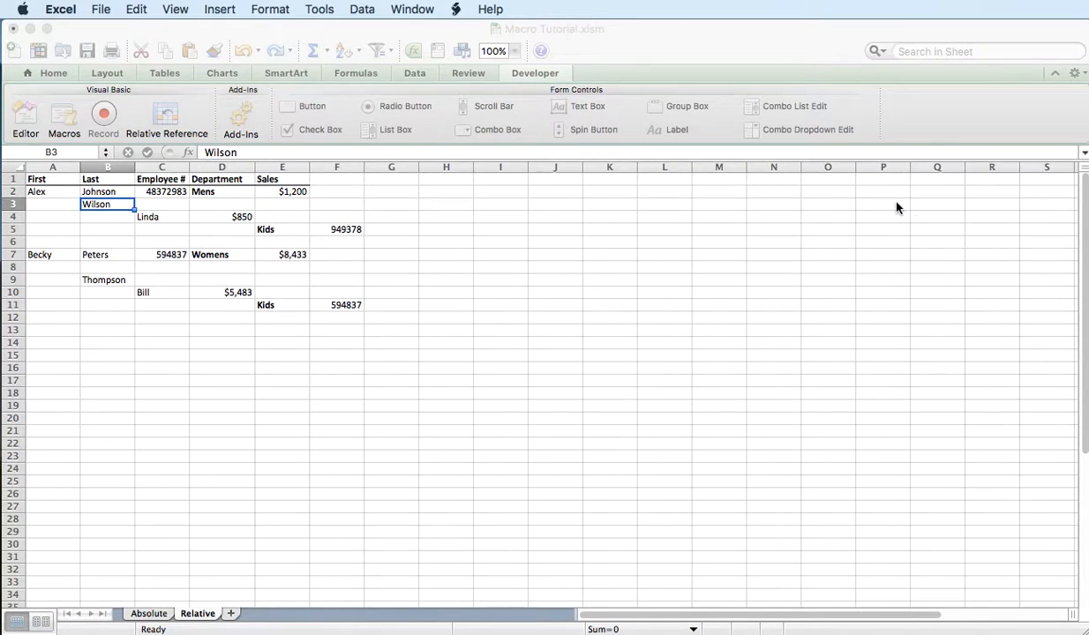
Examine the realigned records in rows 2 to 4, the blank row 5 and the scattered record starting at cell B6.
left_click(110, 195)
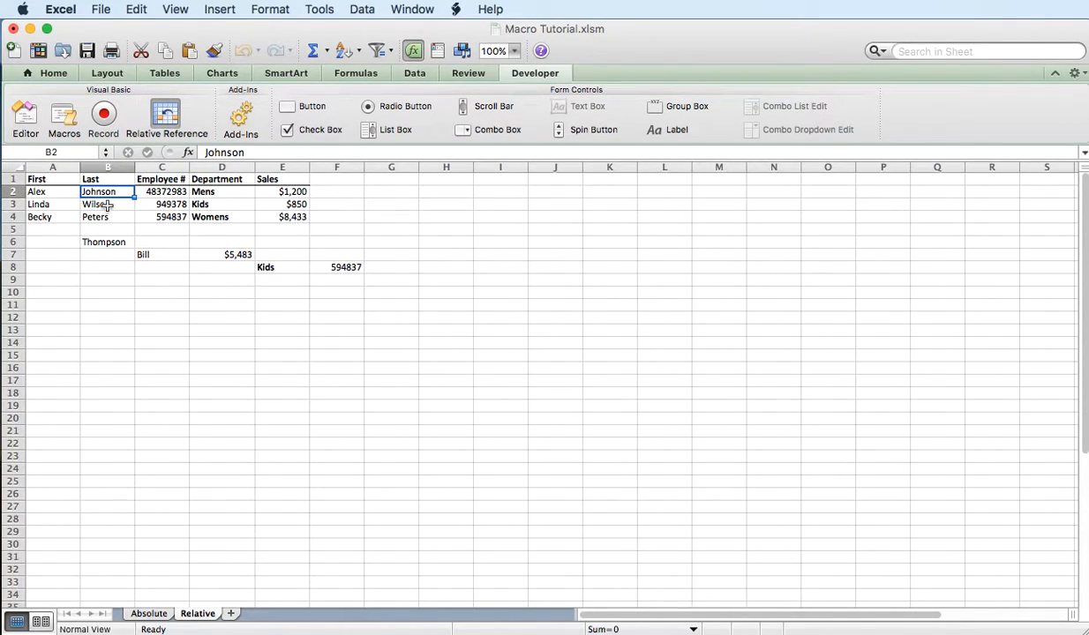
left_click(107, 205)
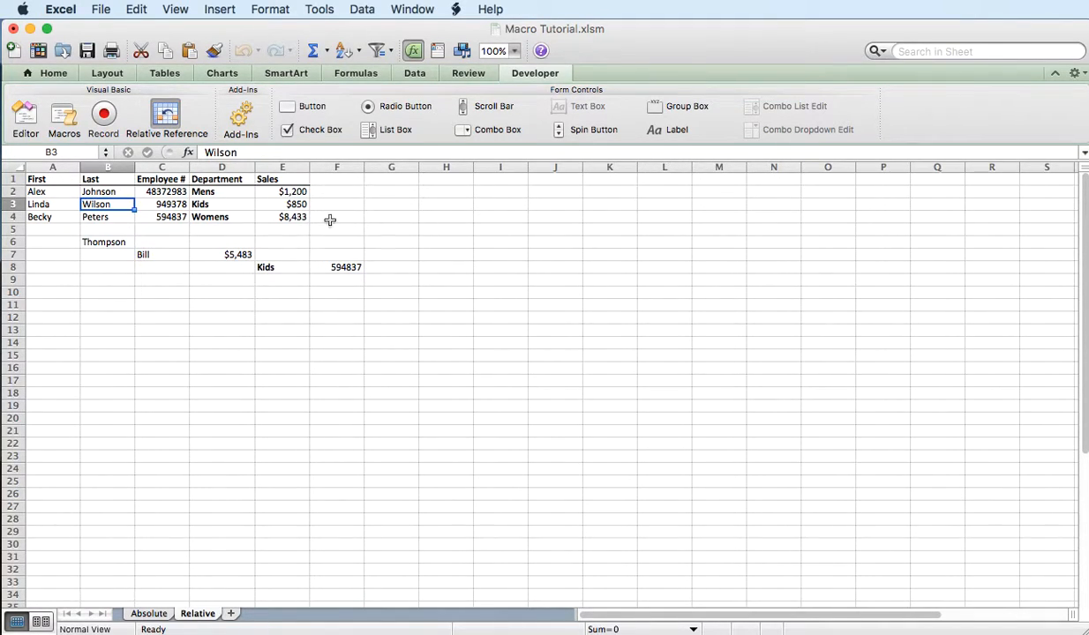
left_click(121, 242)
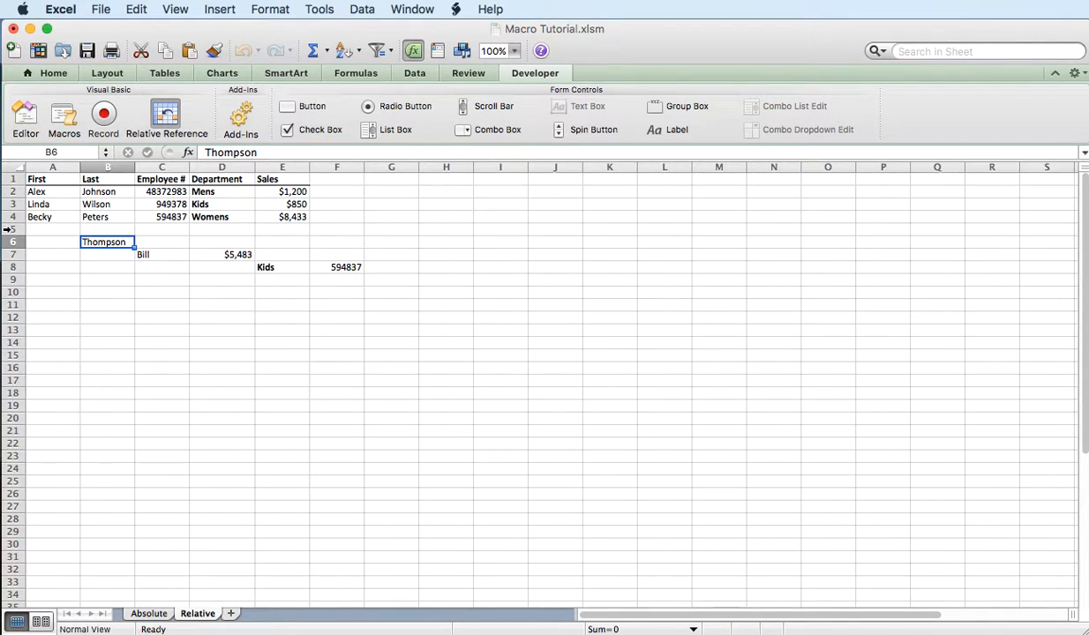
left_click(14, 228)
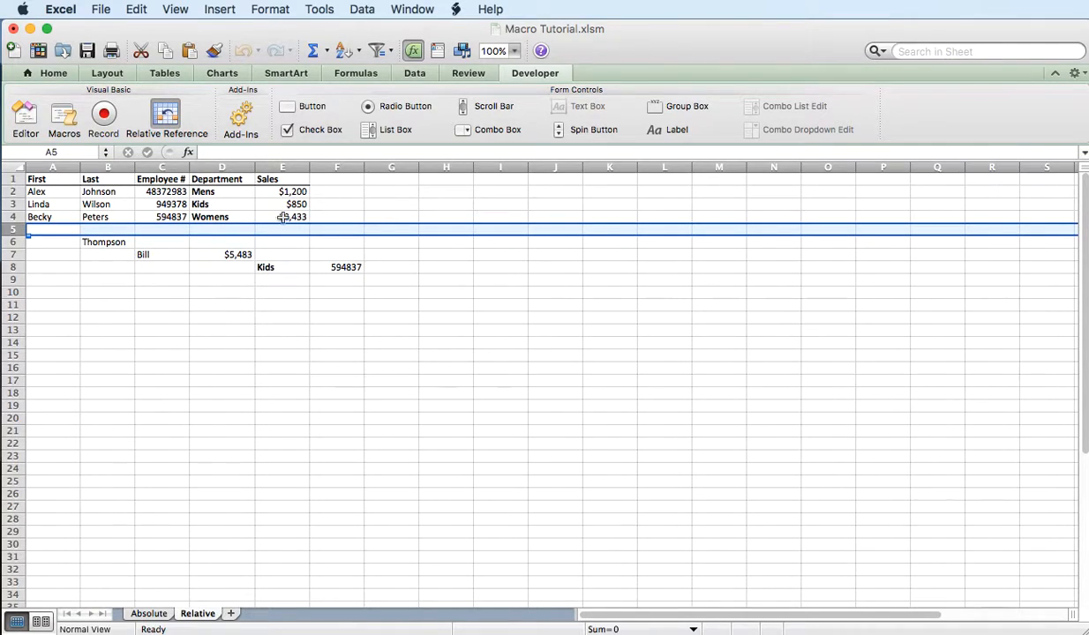
left_click(121, 243)
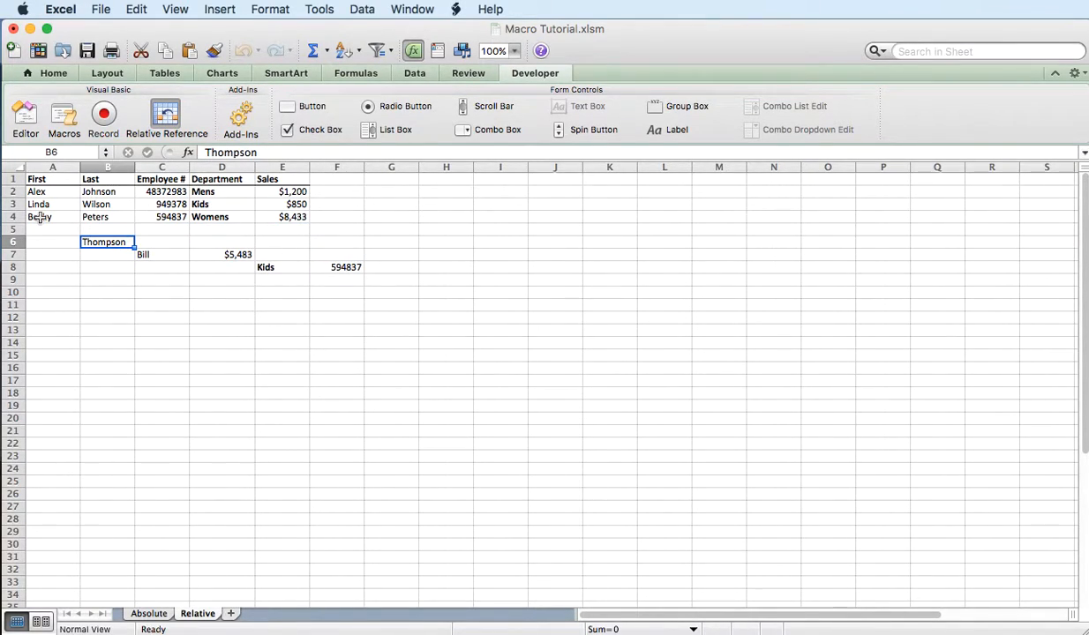
Run the RelativeFormatChange macro from cell B6 to realign the last scattered employee record.
left_click(61, 120)
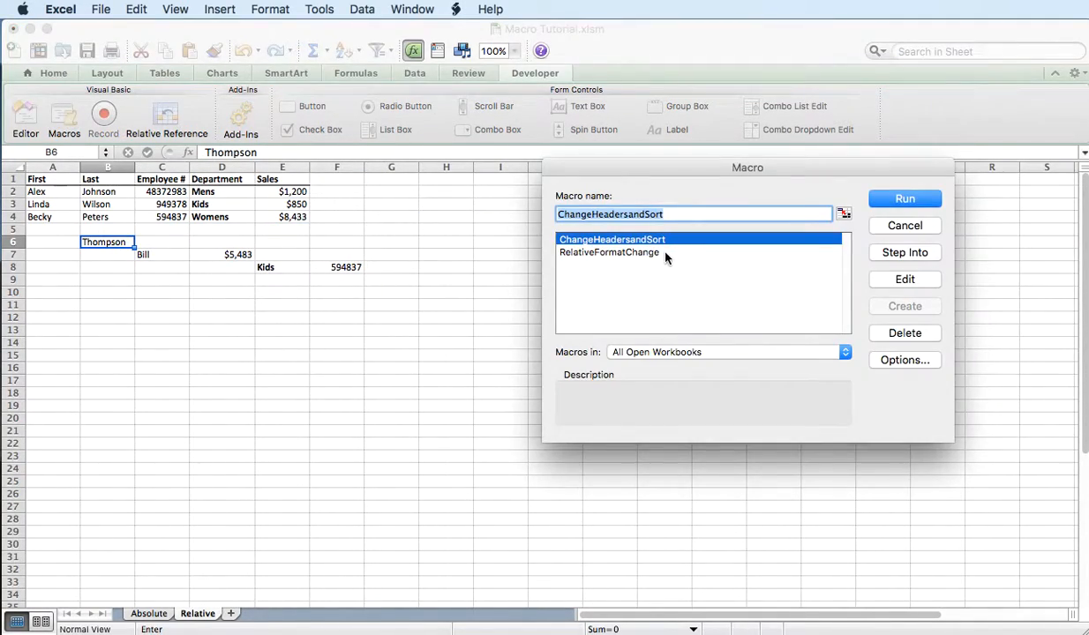
left_click(648, 251)
left_click(900, 201)
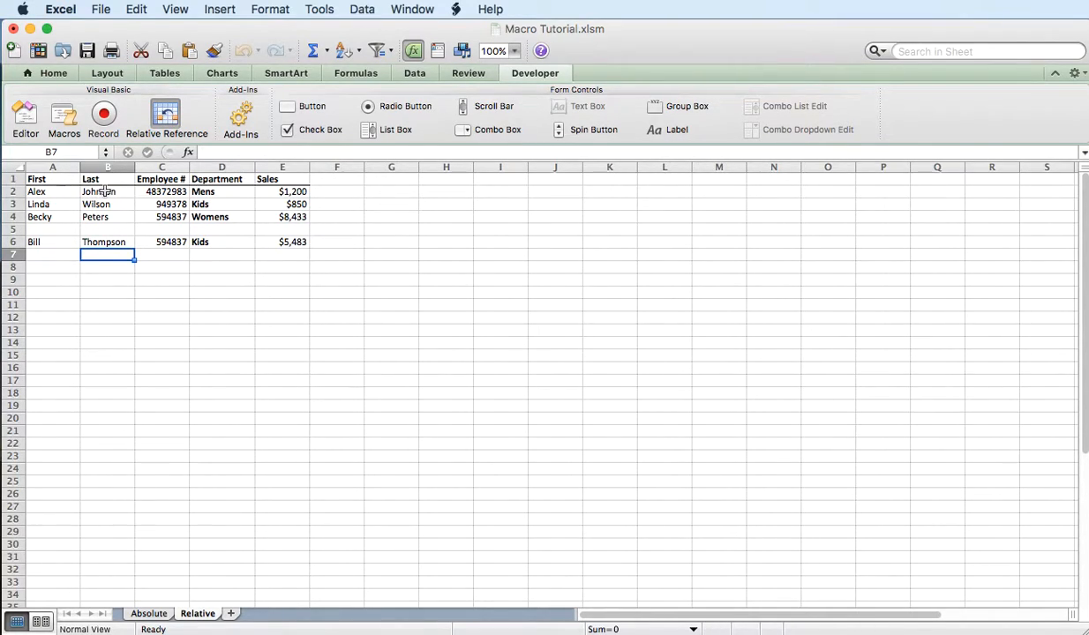
Delete the blank row 5 between the realigned records and select the header cell A1.
right_click(11, 229)
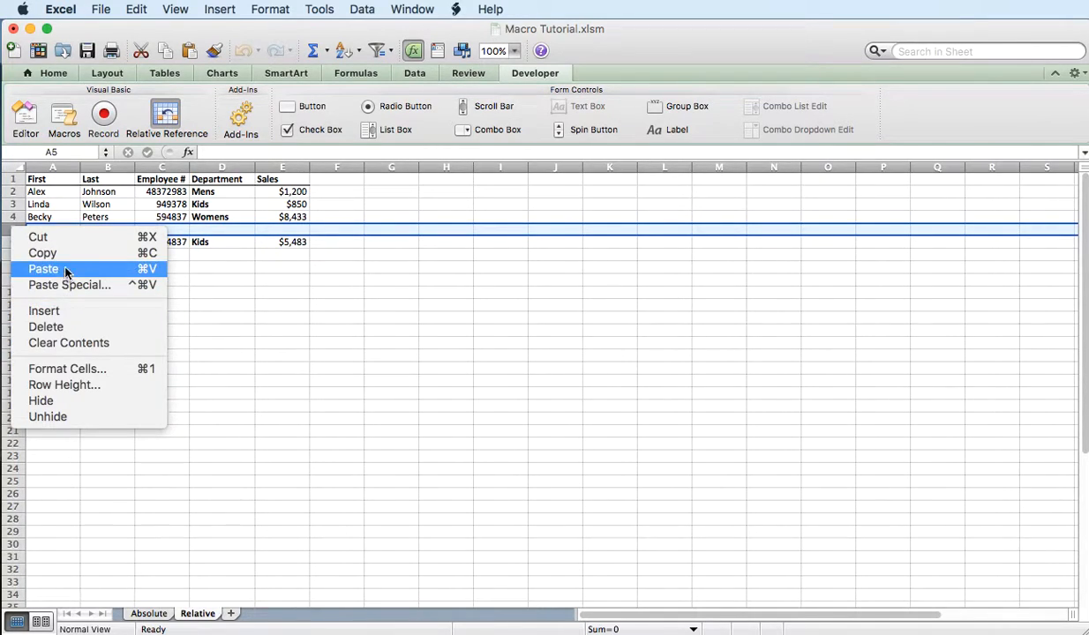
left_click(70, 327)
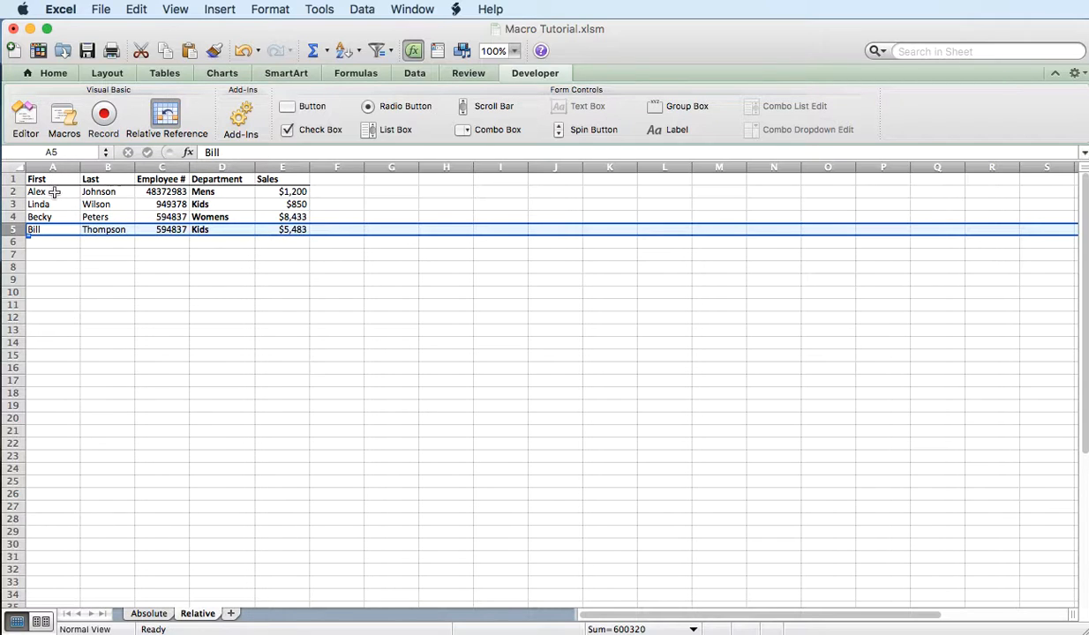
left_click(57, 180)
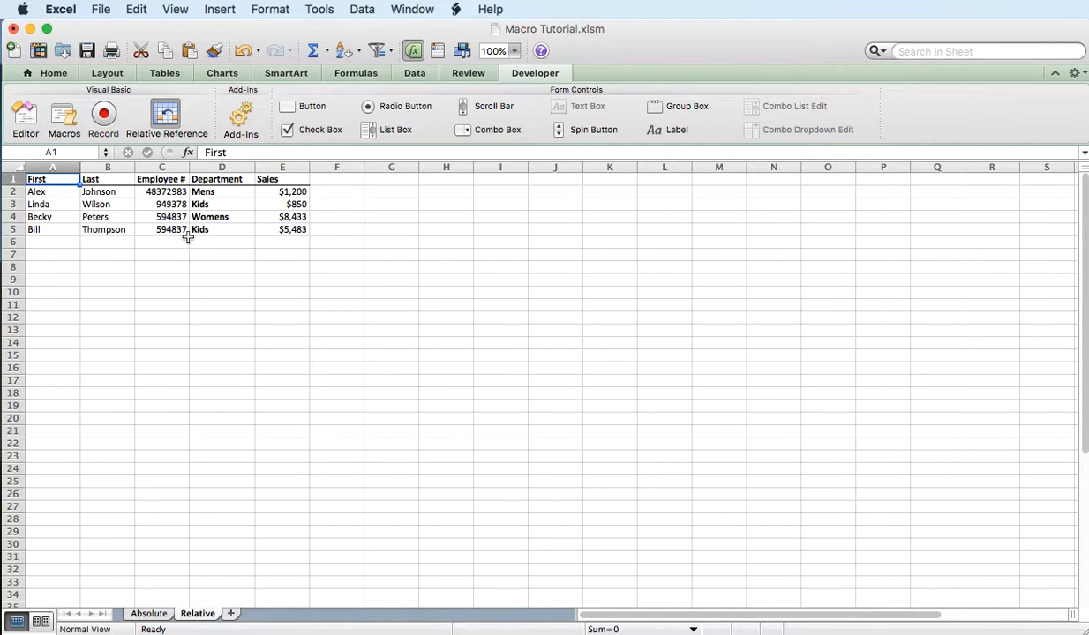
Review the cleaned-up sales table on the Absolute sheet and return to the Relative sheet.
left_click(148, 613)
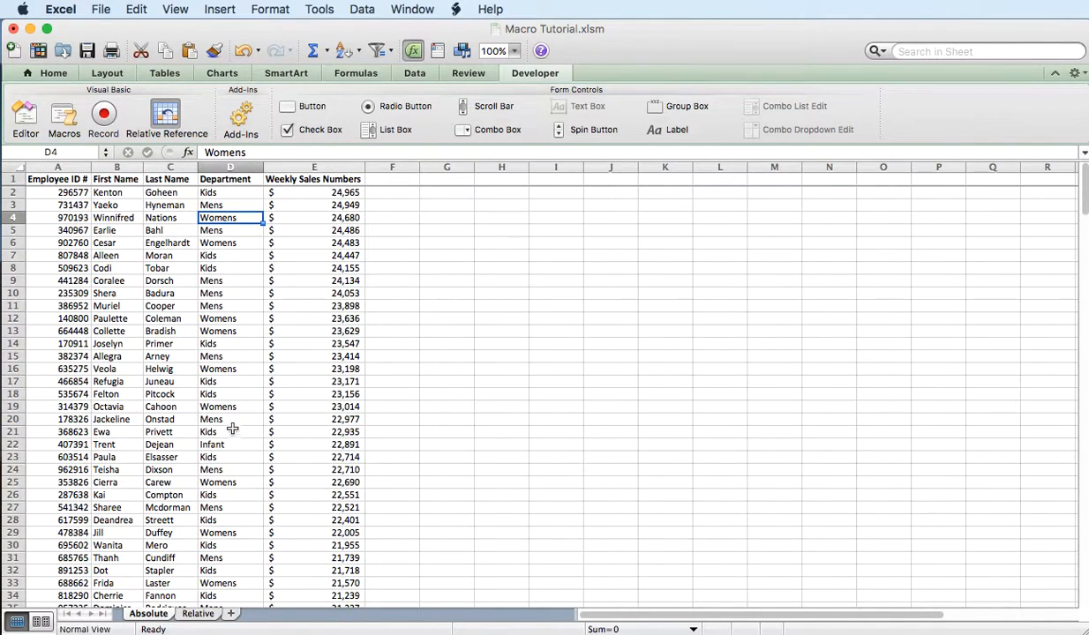
left_click(199, 614)
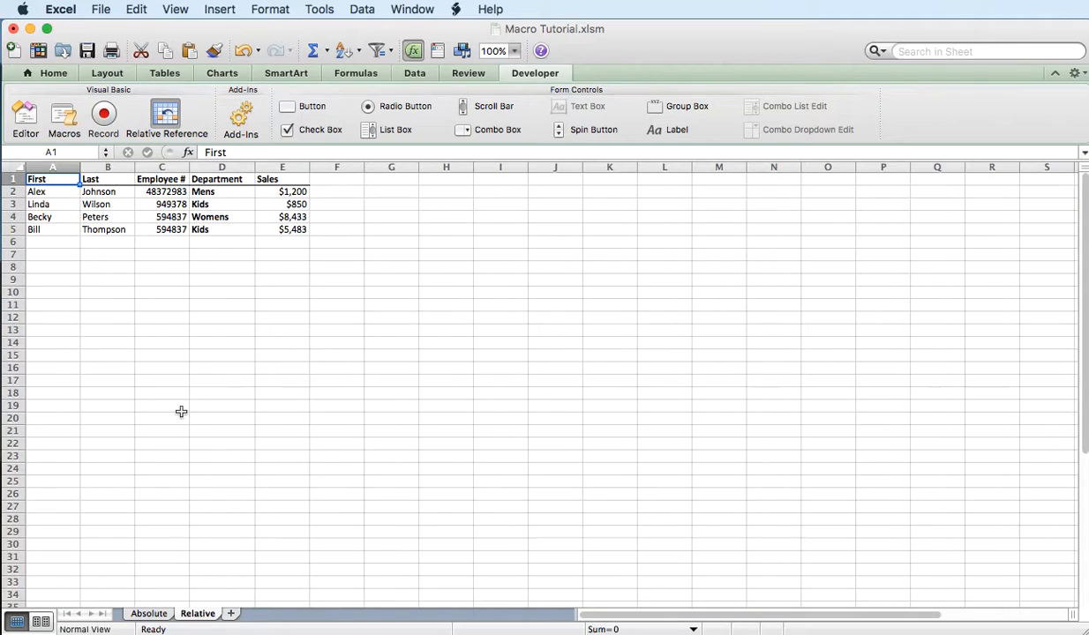